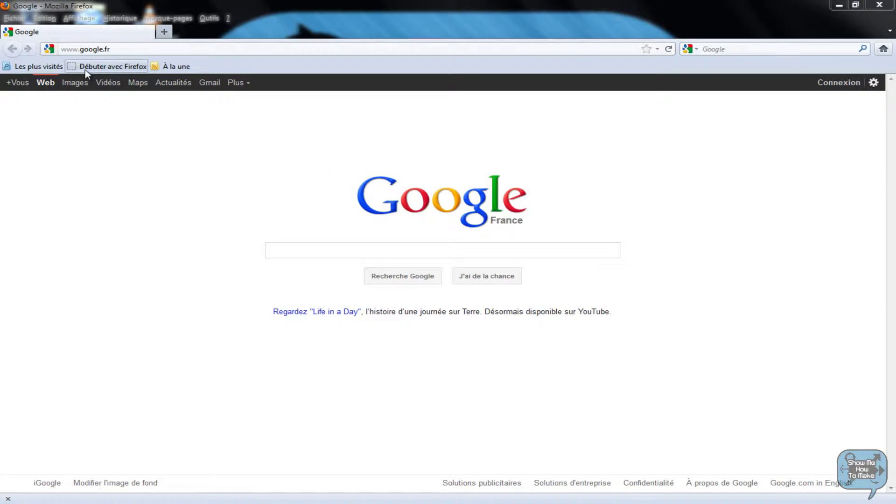
Step: Open the about:config page and accept the warning about changing advanced preferences
left_click(138, 47)
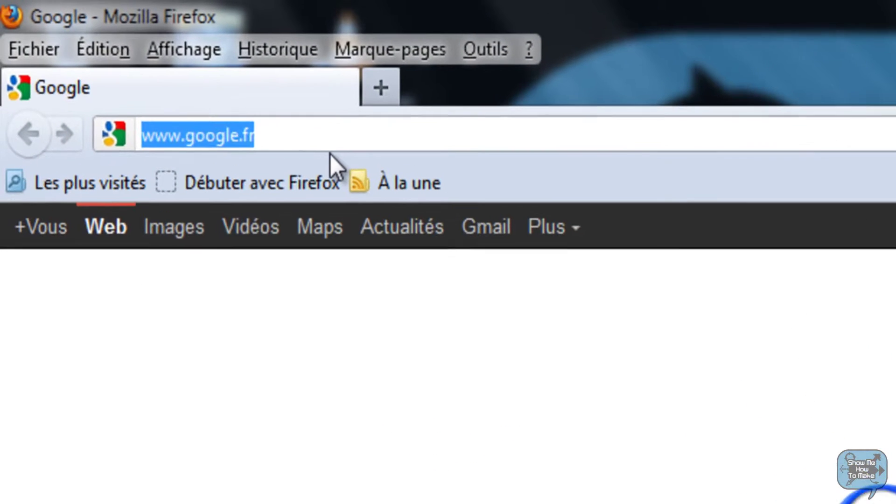
type("about")
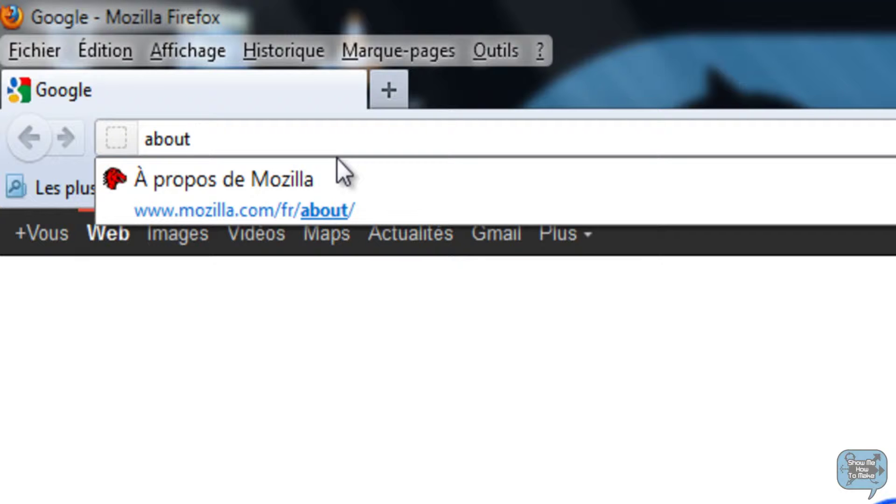
type(":")
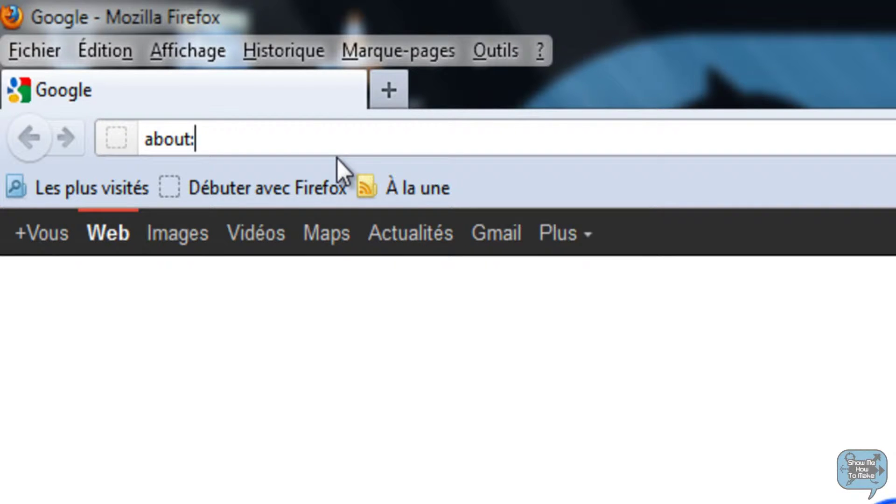
type("config")
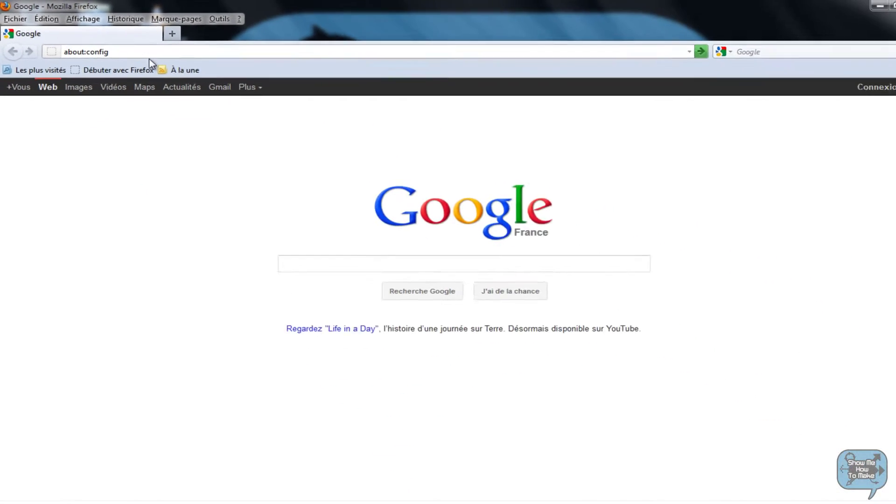
key("Return")
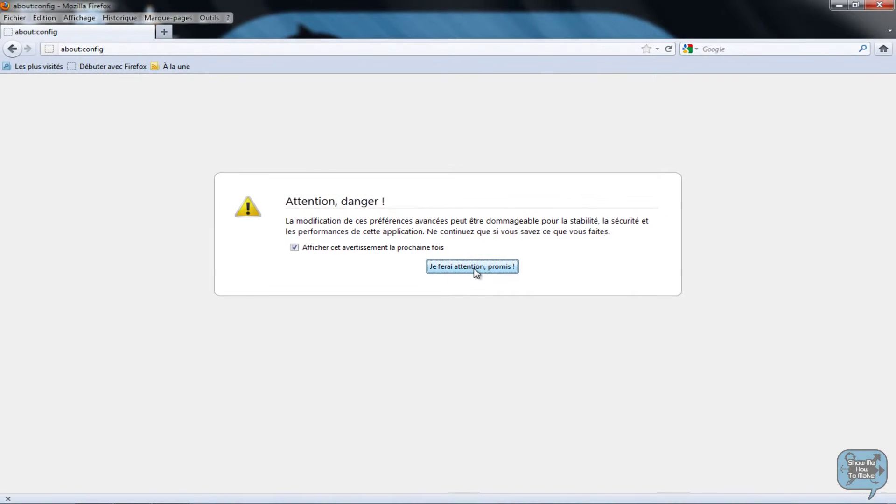
left_click(473, 267)
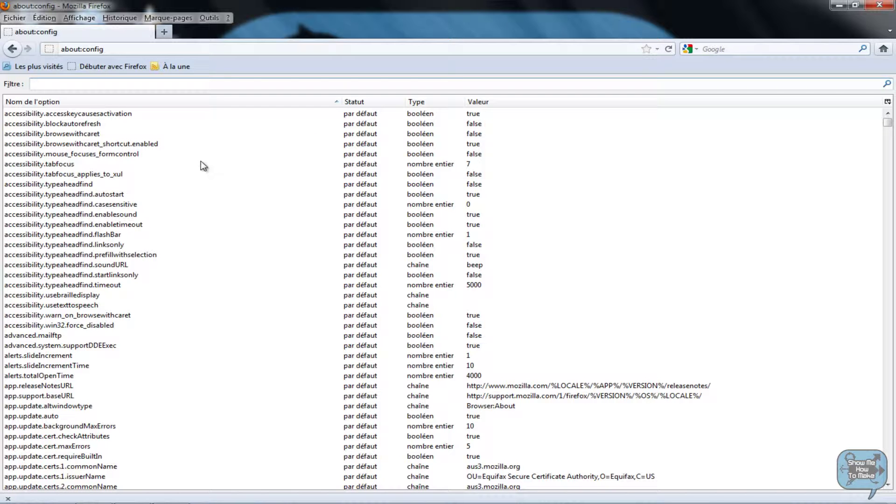
mouse_move(888, 125)
left_mouse_down()
mouse_move(884, 415)
mouse_move(885, 111)
left_mouse_up()
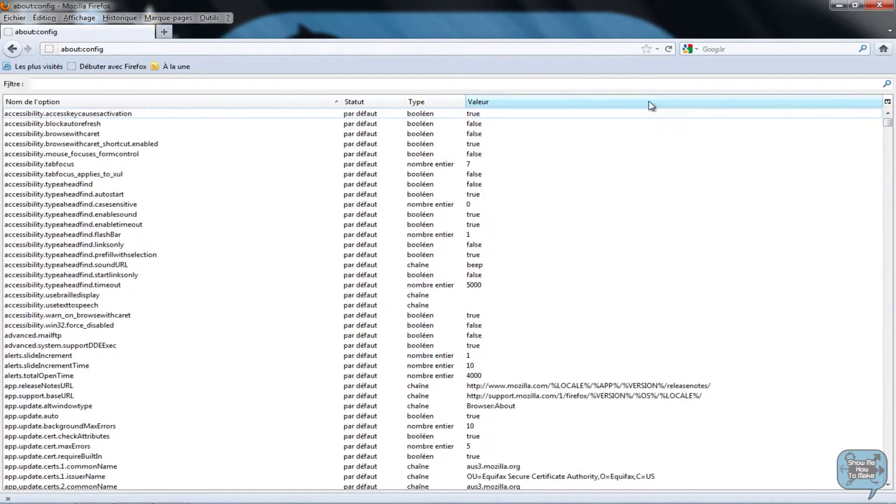
left_click(90, 85)
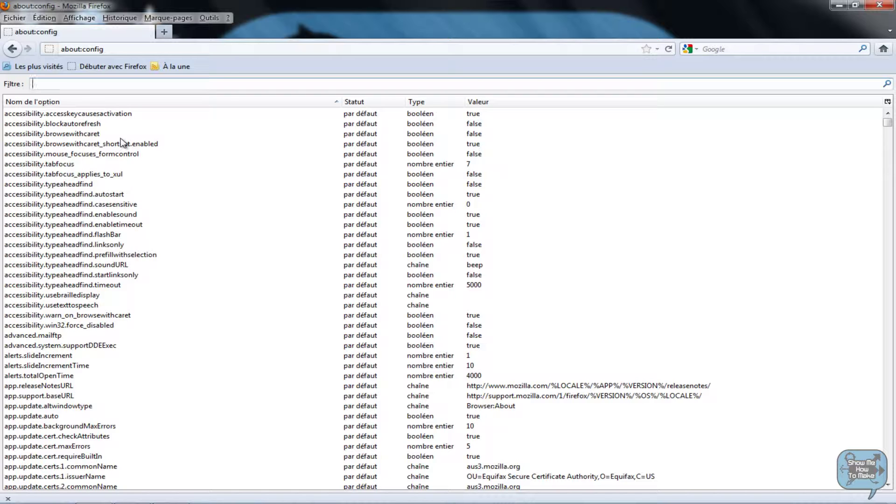
right_click(197, 128)
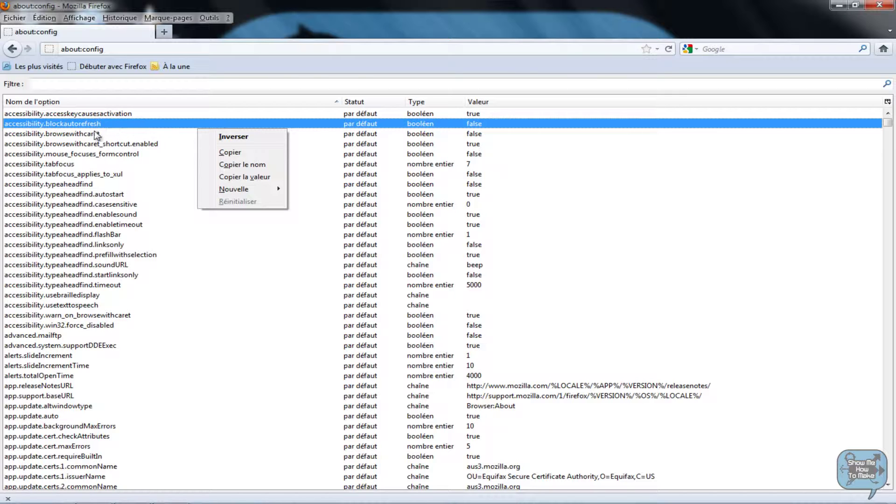
mouse_move(261, 193)
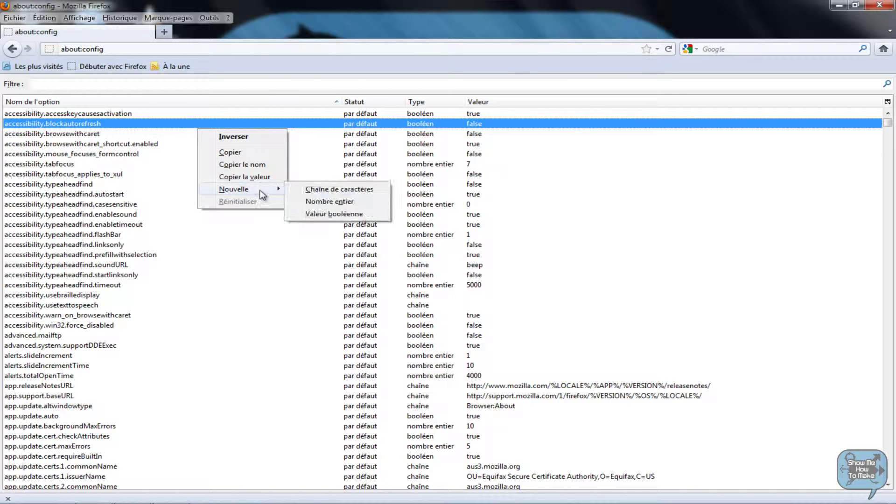
right_click(100, 212)
right_click(101, 173)
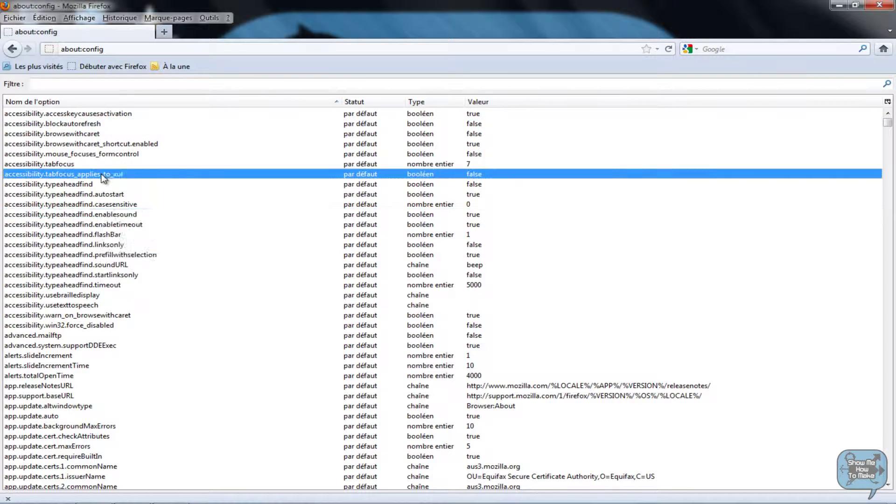
right_click(88, 126)
right_click(87, 245)
right_click(382, 305)
right_click(433, 184)
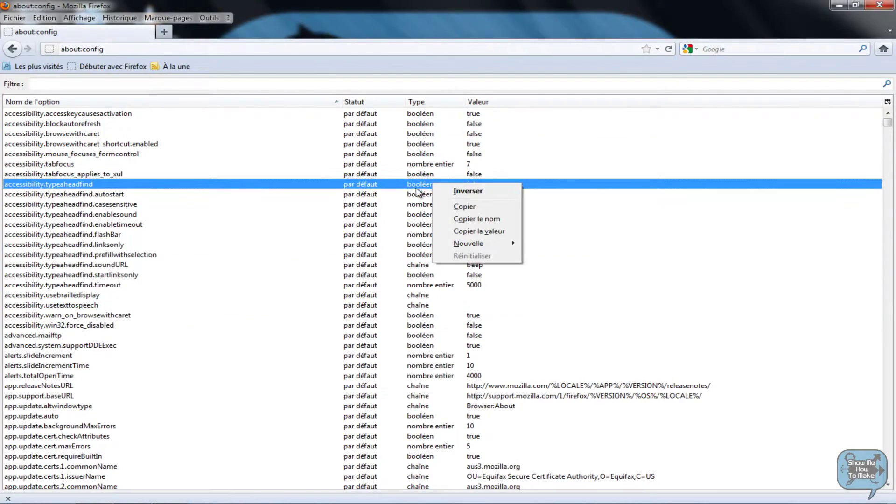
Step: Create a new integer preference named browser.cache.memory.capacity with the value 8000
right_click(96, 179)
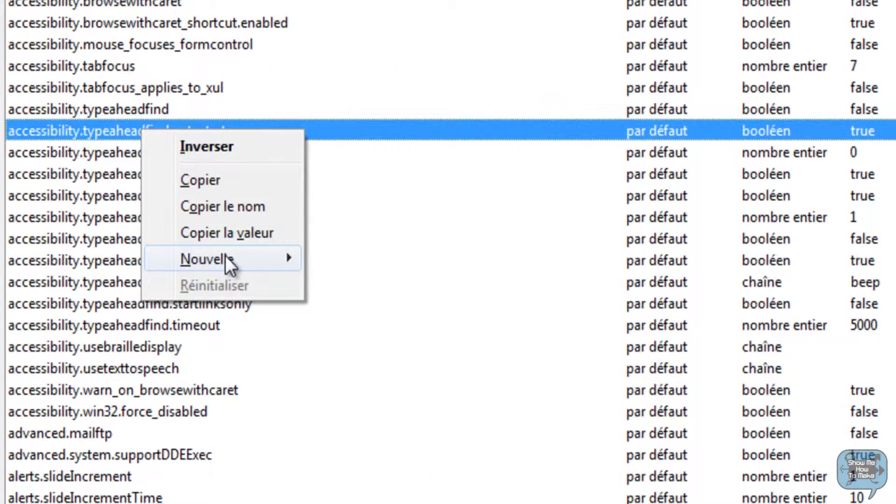
mouse_move(151, 253)
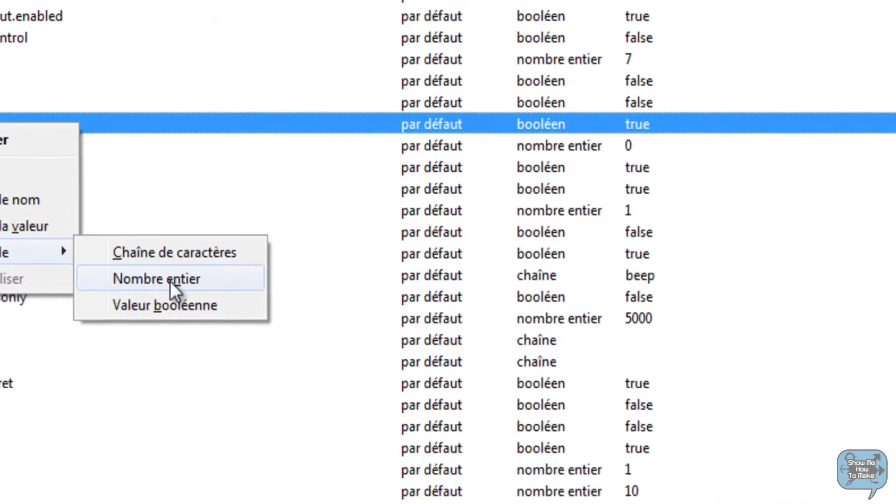
left_click(396, 288)
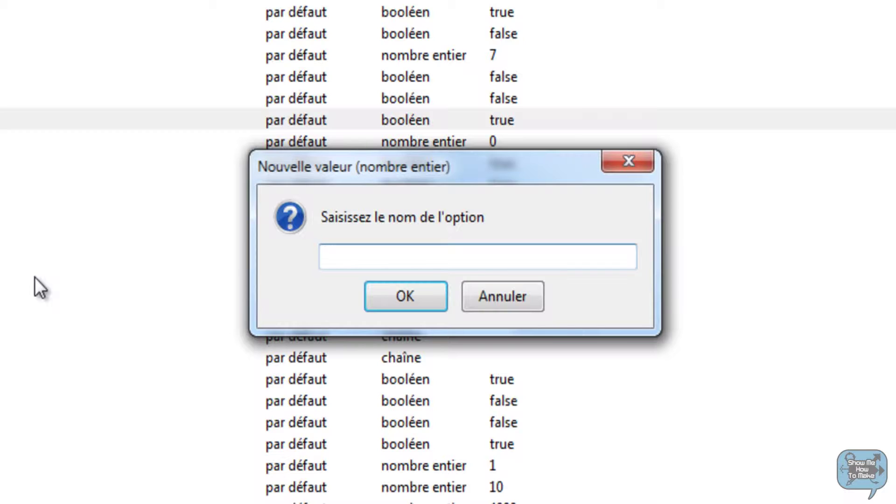
type("browser.ca")
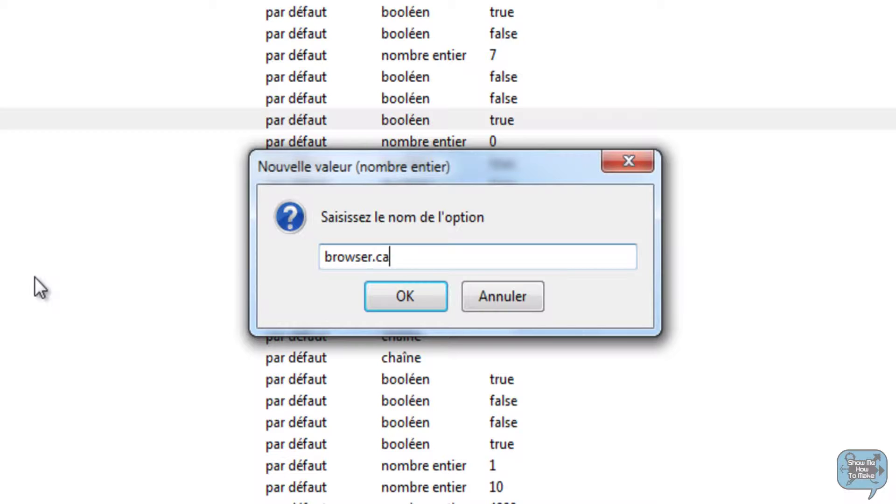
type("che.memory")
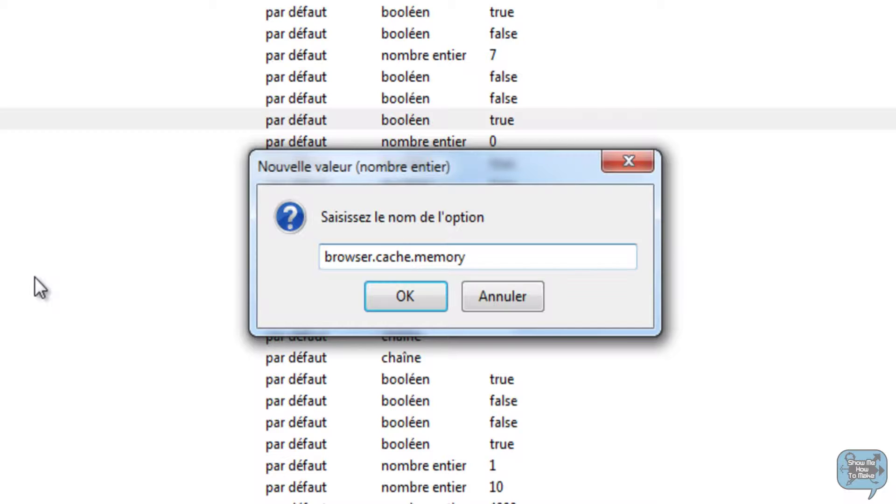
type(".capacity")
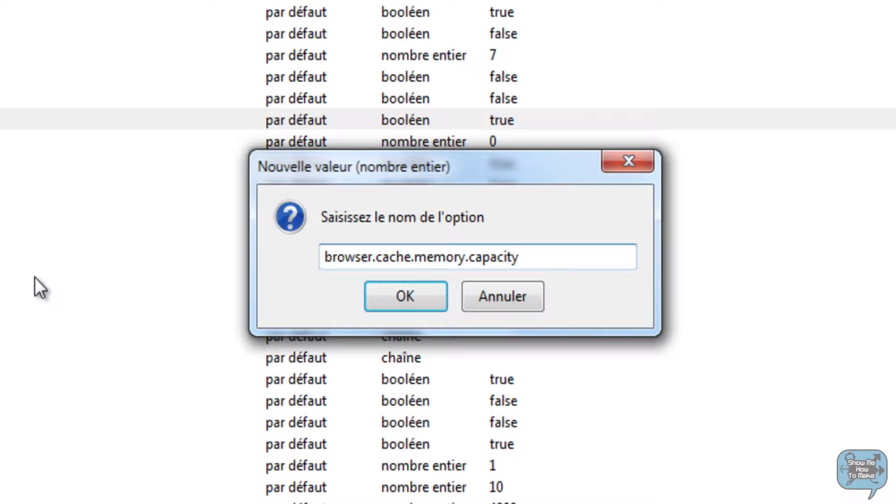
left_click(425, 300)
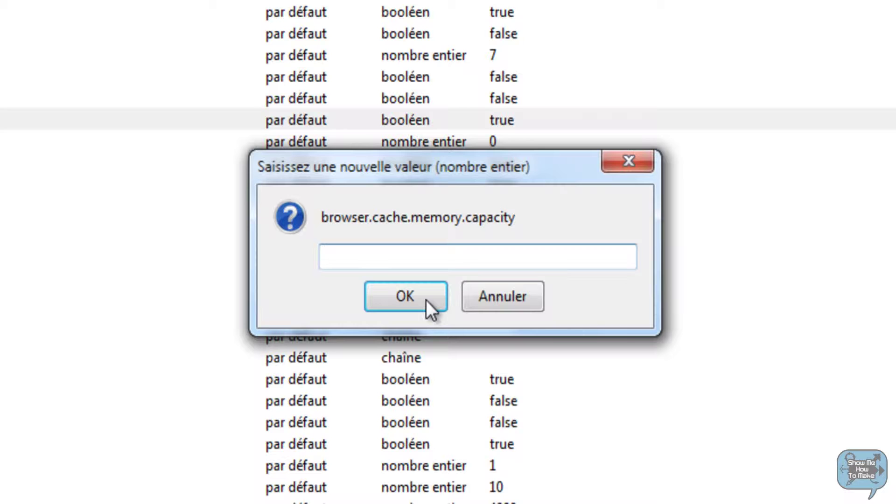
type("8000")
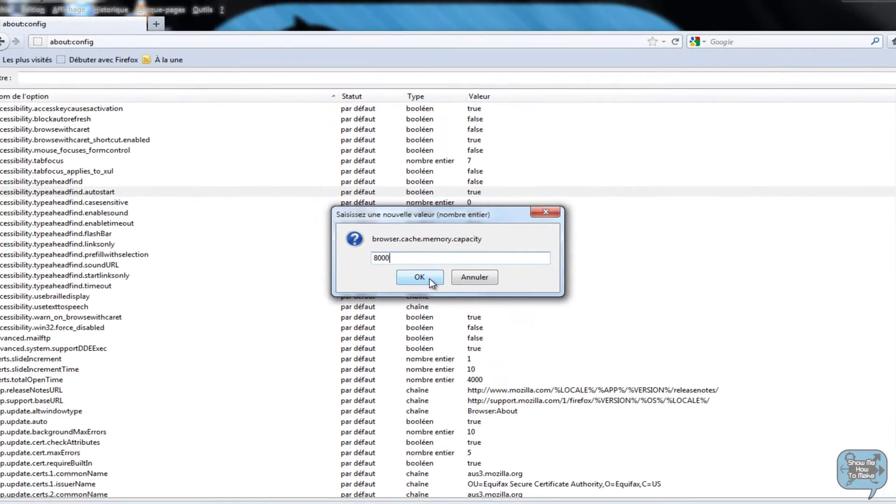
left_click(426, 294)
scroll(140, 472, "down", 5)
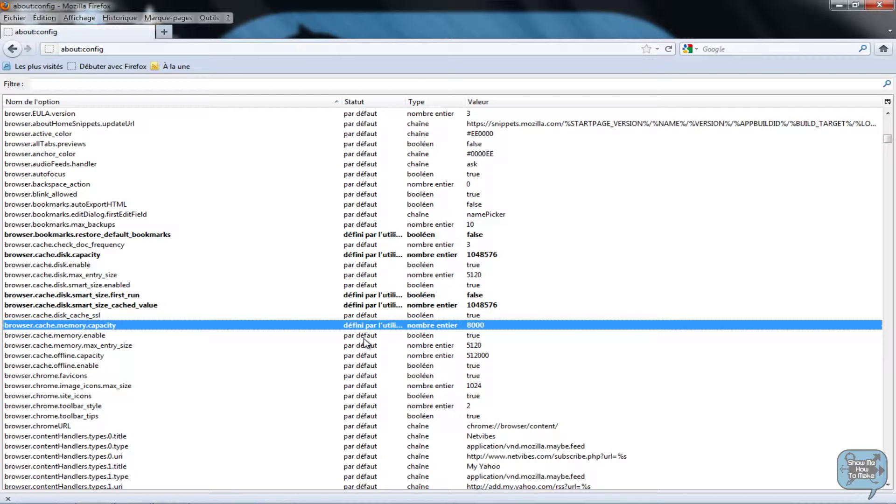
Step: Minimize the browser window to the desktop and restore it
left_click(839, 6)
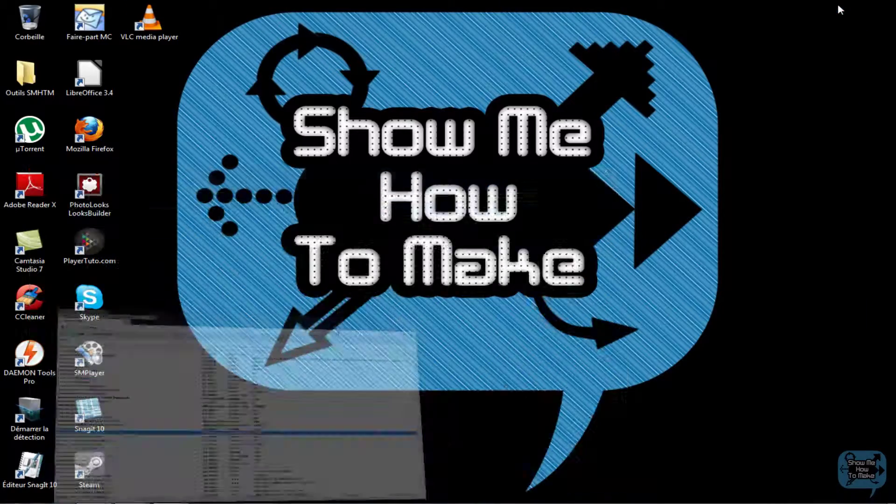
mouse_move(16, 496)
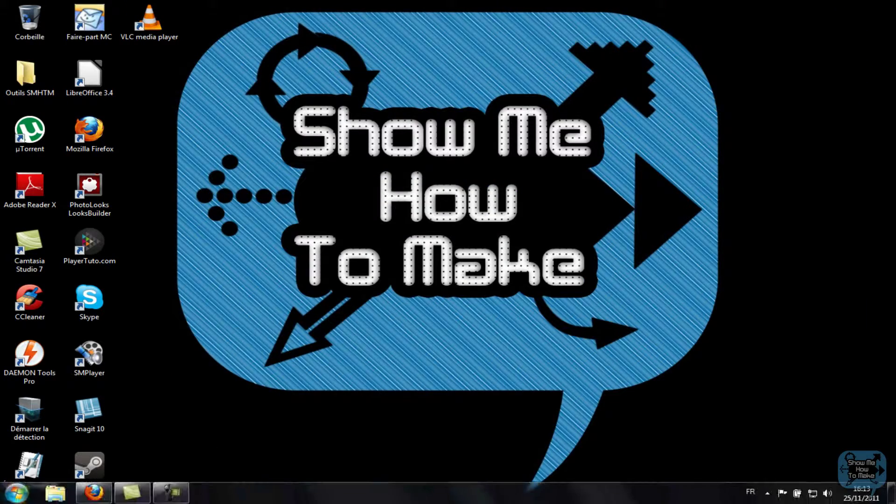
left_click(91, 496)
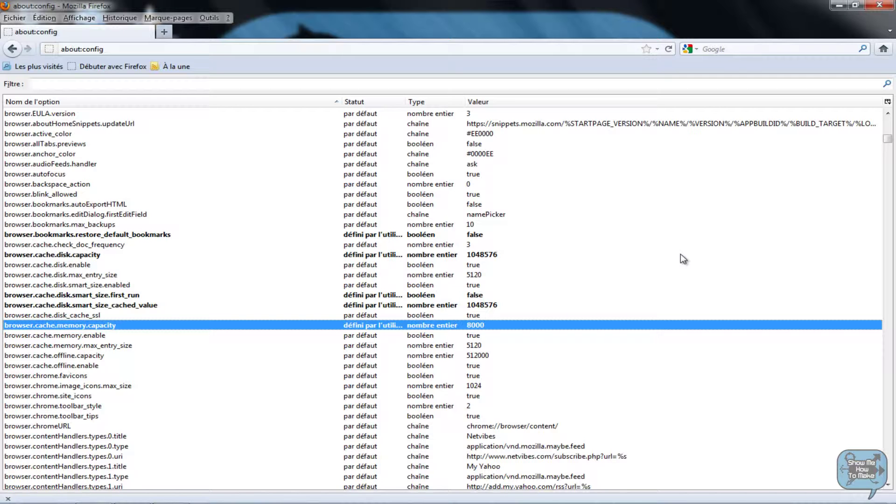
Step: Add a new boolean preference named config.trim_on_minimize to the advanced settings list
scroll(697, 230, "up", 3)
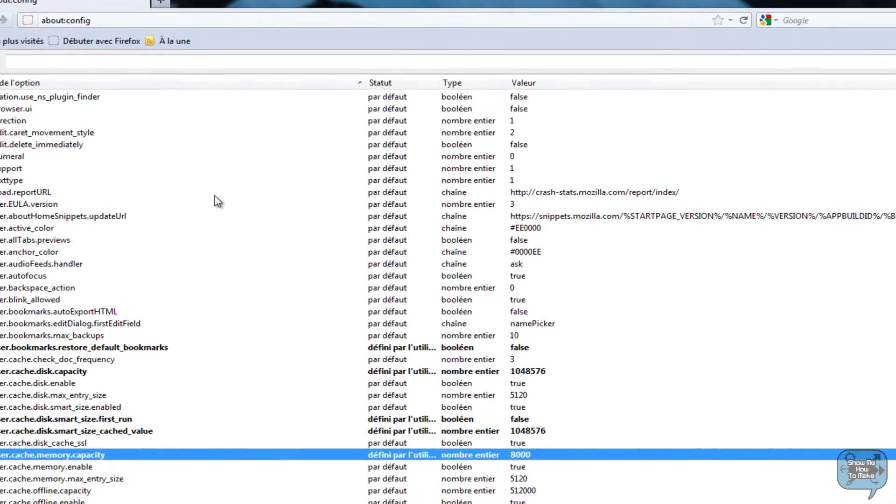
right_click(216, 195)
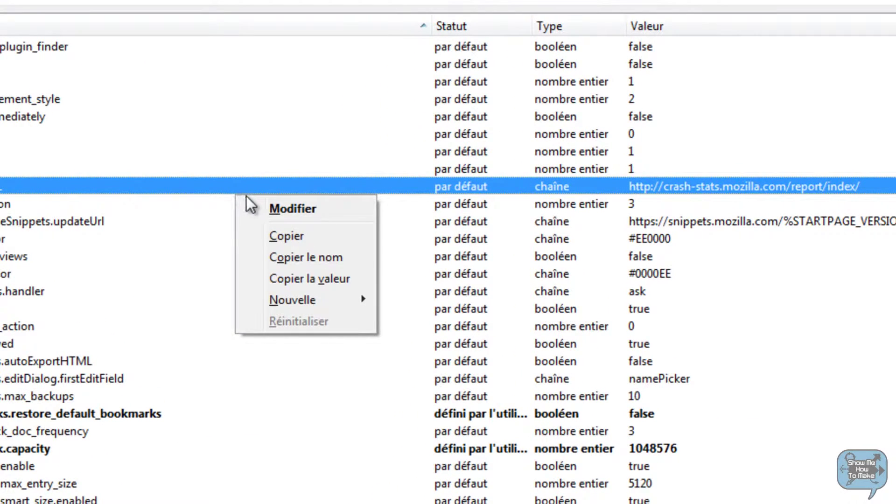
mouse_move(335, 300)
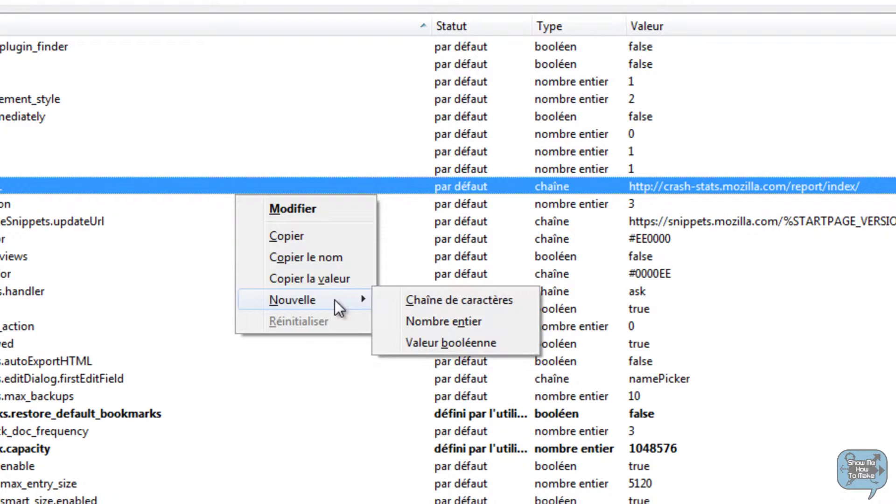
left_click(474, 345)
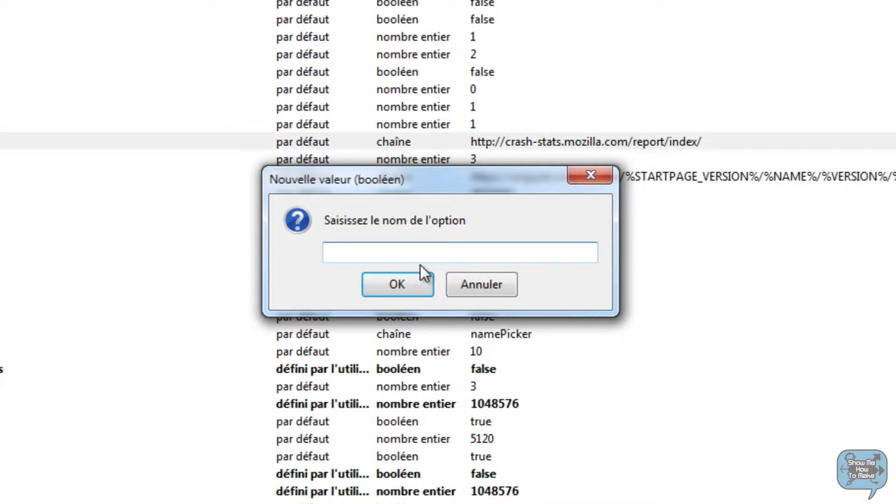
type("onfig.trim")
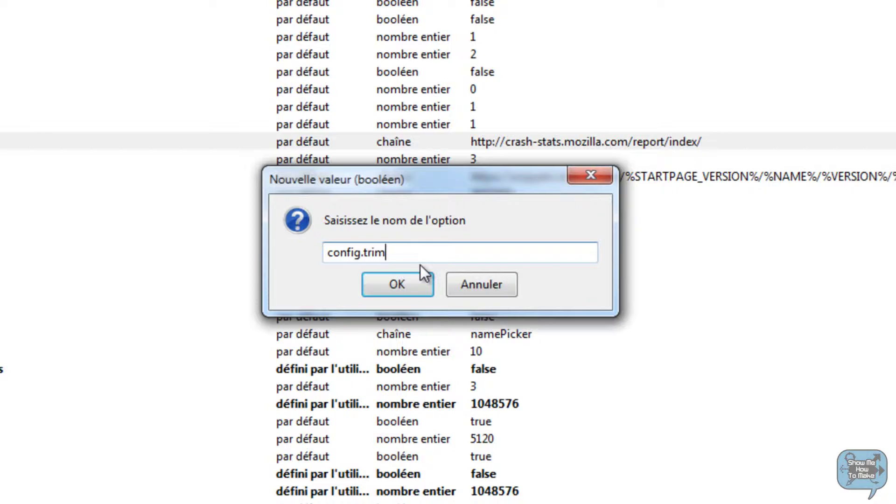
type("_")
type("on_minimize")
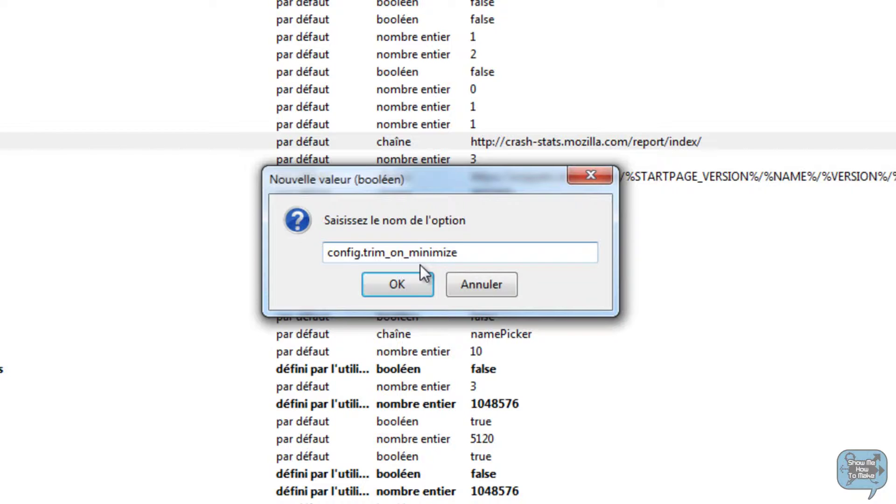
left_click(399, 284)
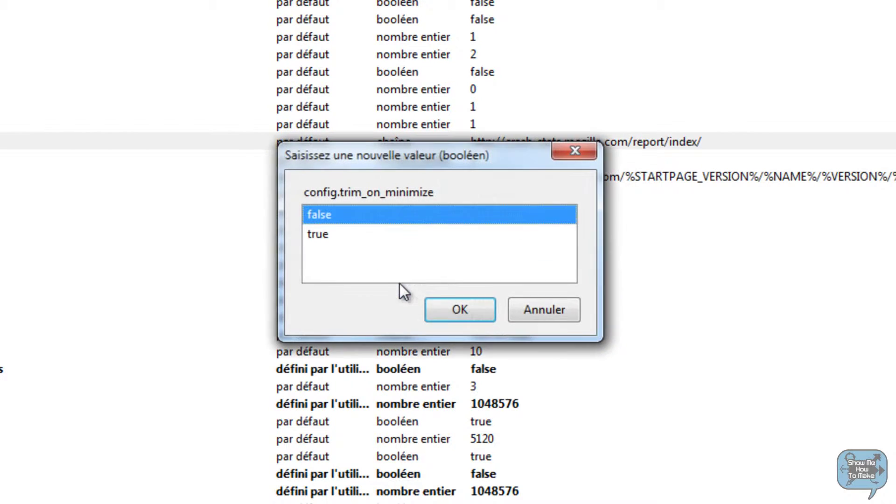
Step: Set the value of the new config.trim_on_minimize preference to true and save it
left_click(326, 238)
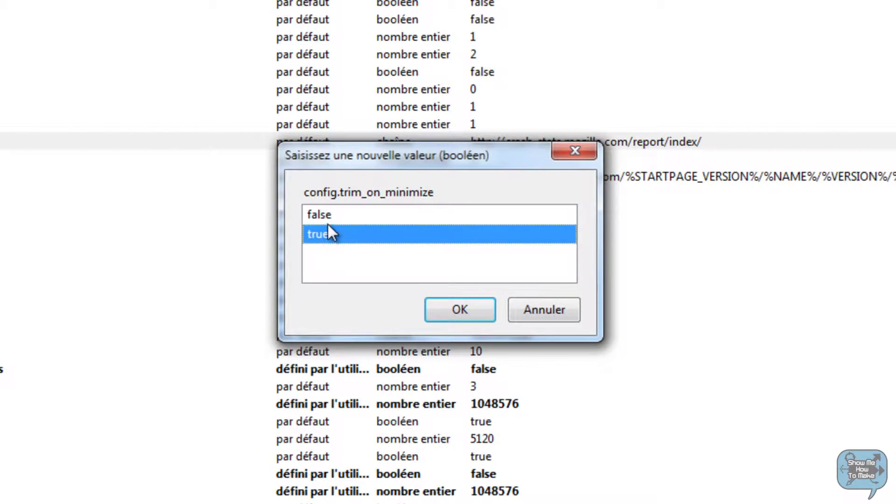
left_click(330, 220)
left_click(329, 232)
left_click(341, 217)
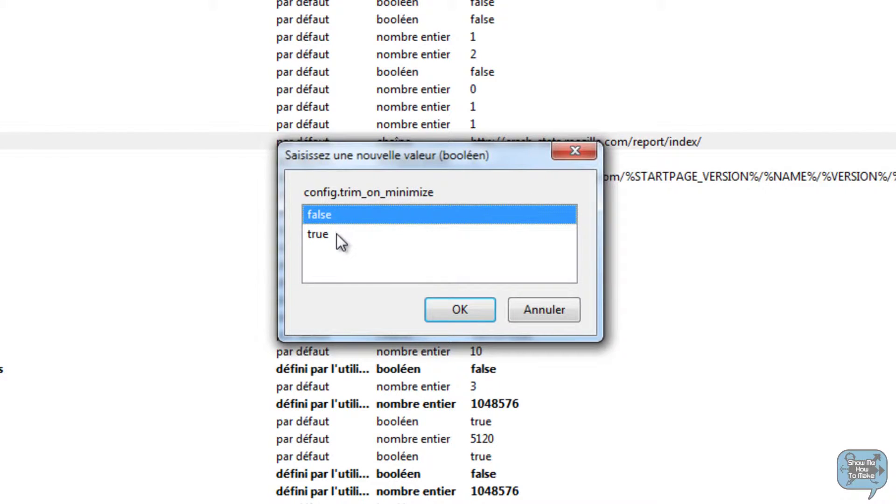
left_click(336, 234)
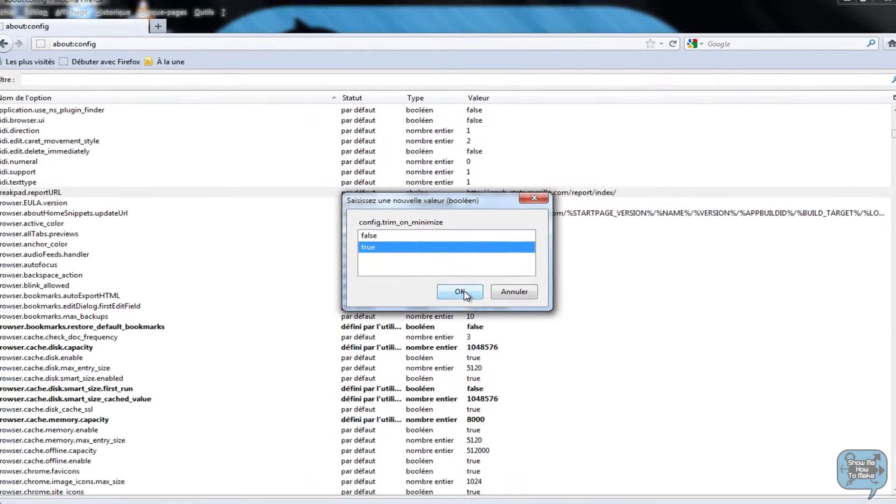
left_click(460, 310)
scroll(448, 303, "down", 2)
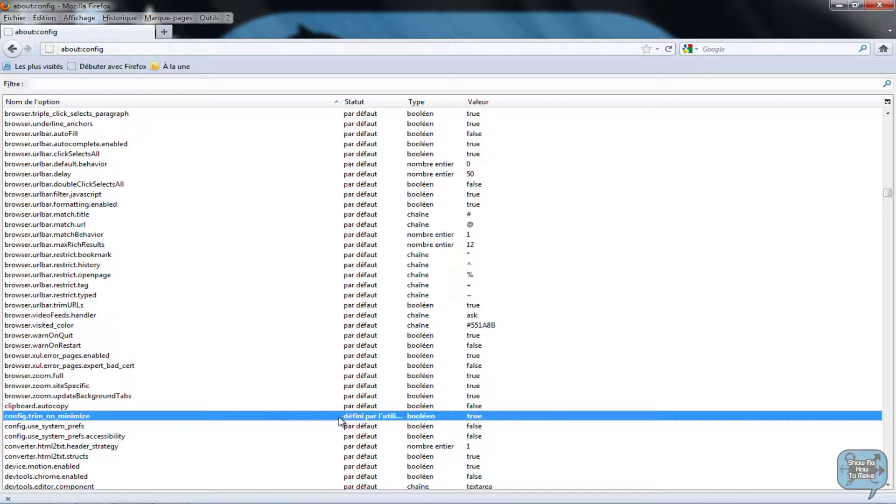
Step: Create a new boolean preference named browser.turbo.enabled with the value true
scroll(297, 399, "up", 3)
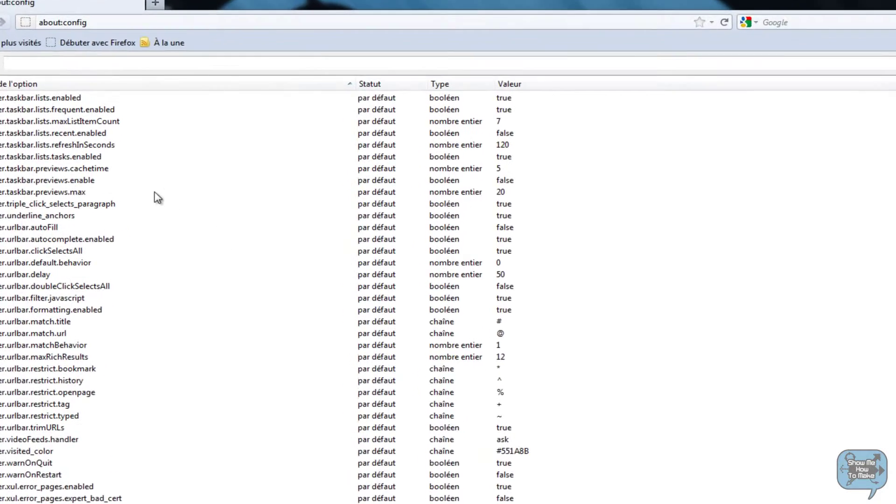
right_click(165, 194)
mouse_move(203, 291)
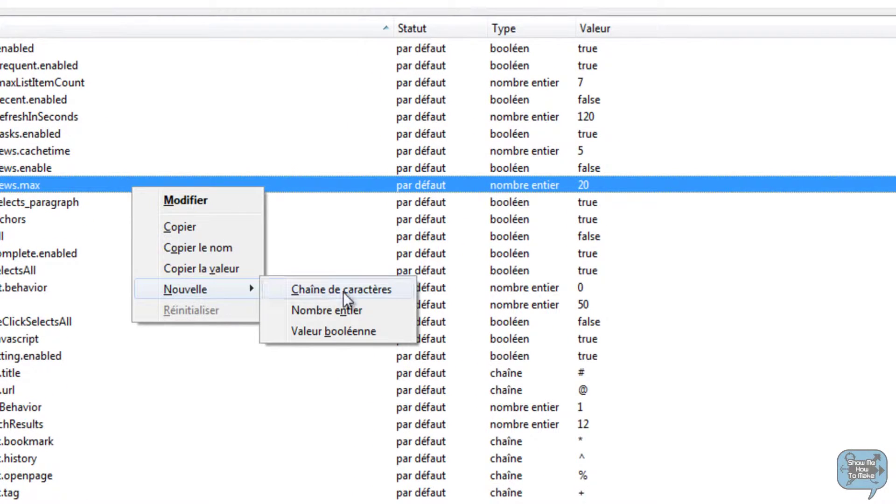
left_click(352, 332)
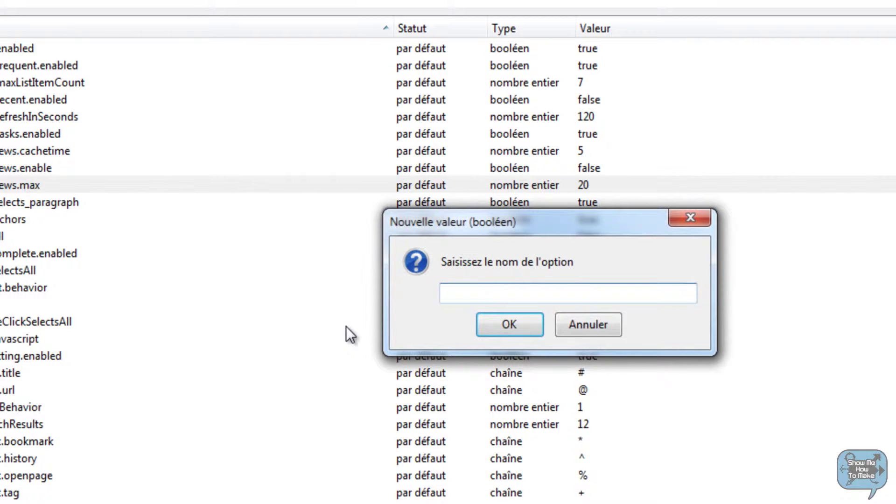
type("brow")
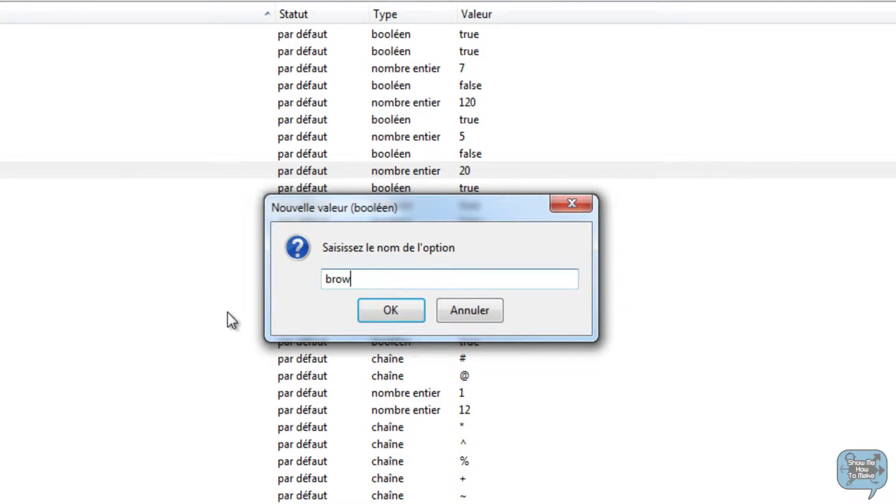
type("ser.turbo.enabled")
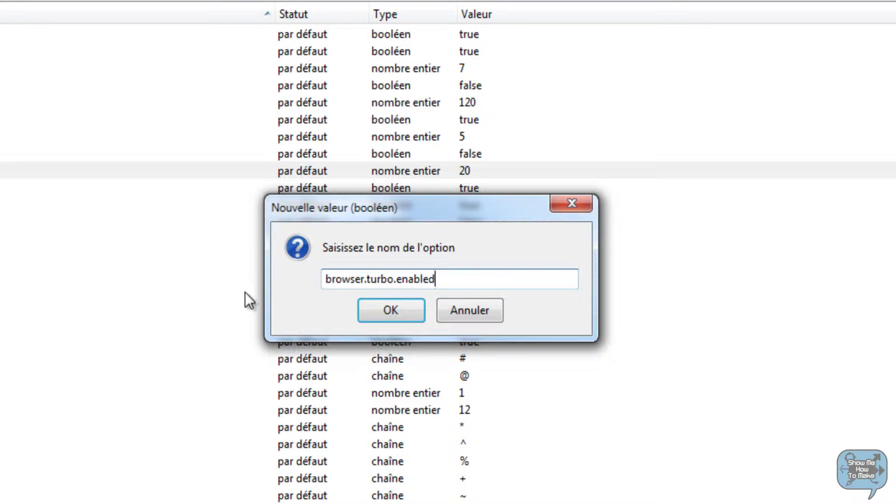
left_click(404, 311)
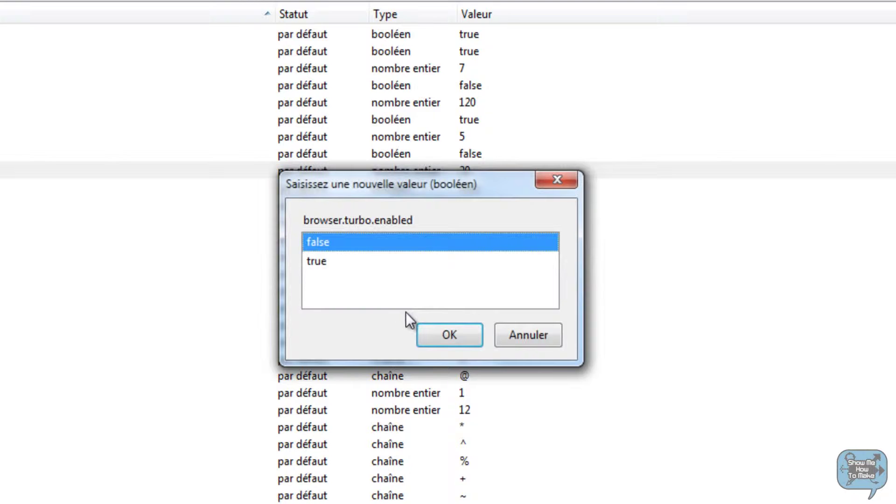
left_click(319, 263)
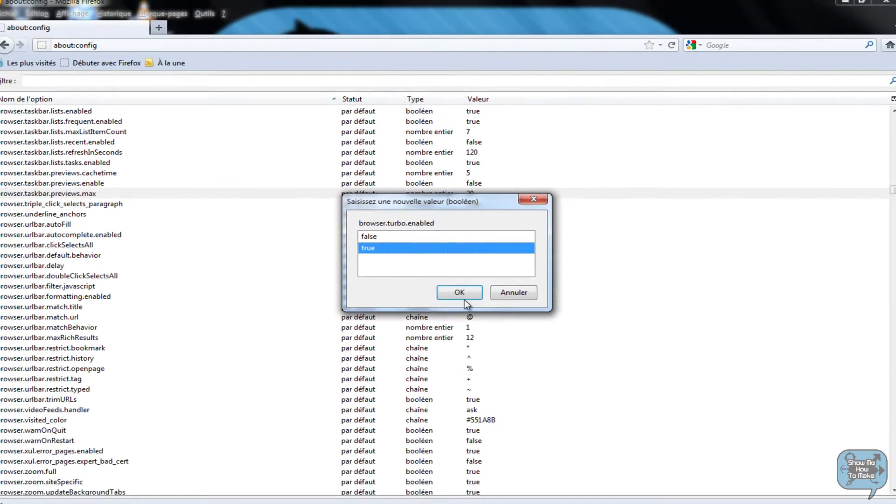
left_click(453, 339)
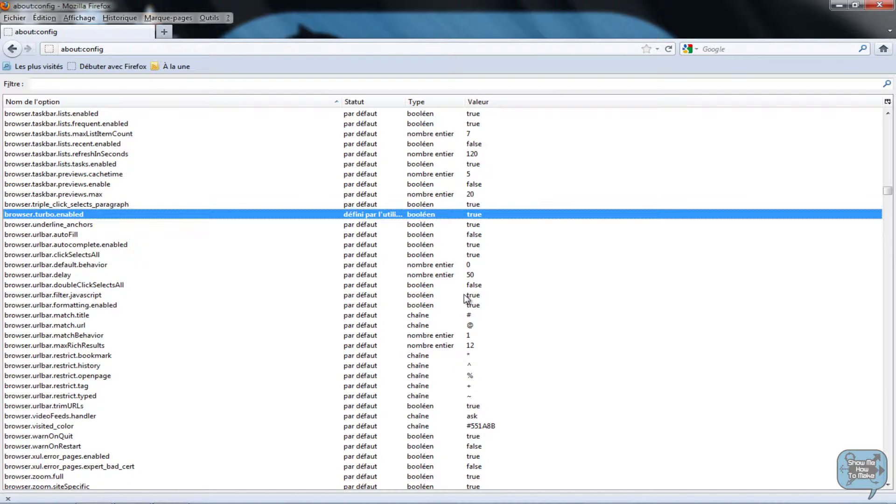
Step: Create a new integer preference named browser.sessionhistory.max_total_vewers with the value 0
scroll(464, 295, "down", 1)
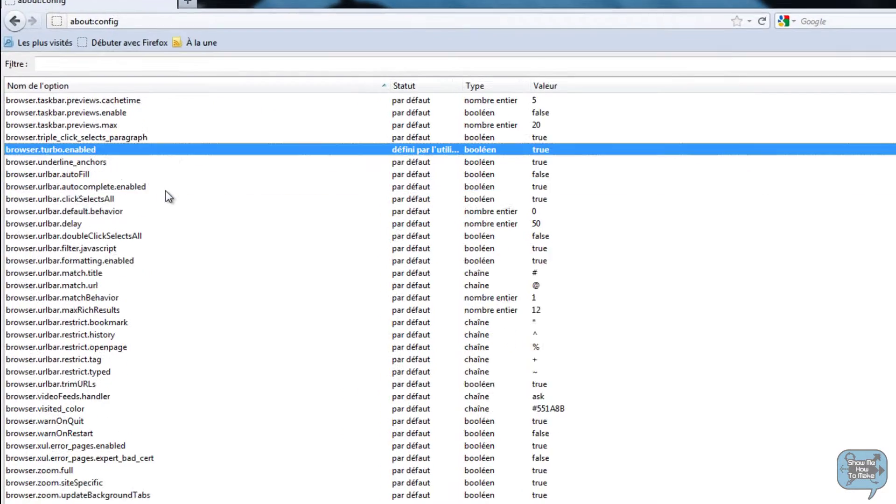
right_click(133, 196)
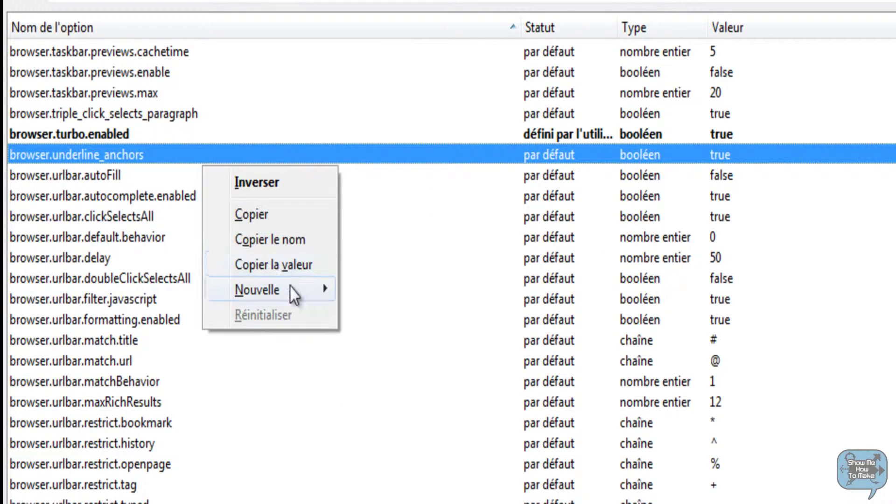
mouse_move(334, 290)
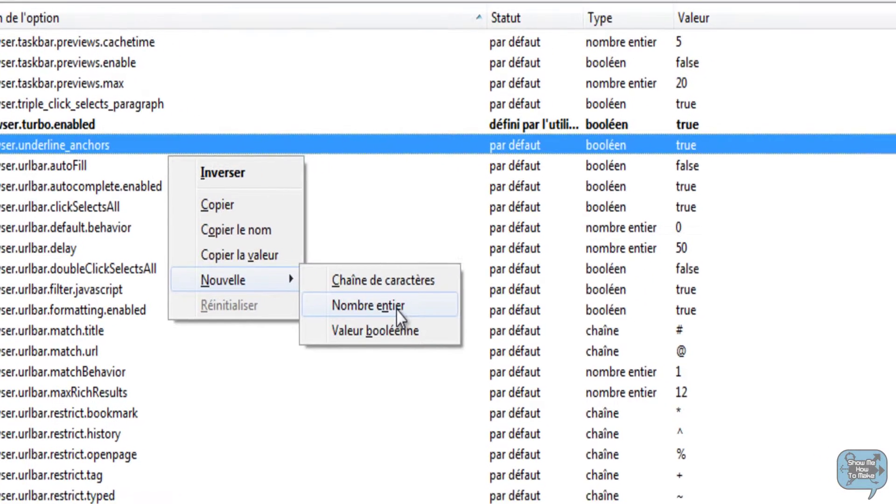
left_click(397, 314)
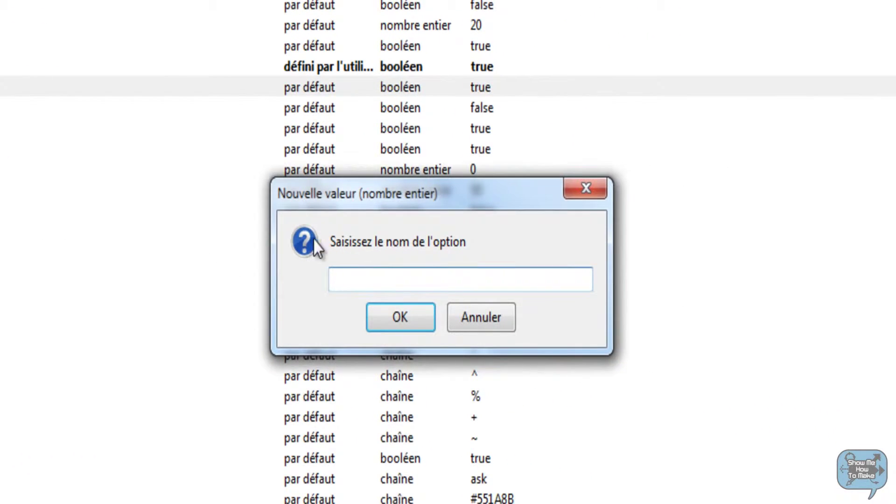
type("browser.sess")
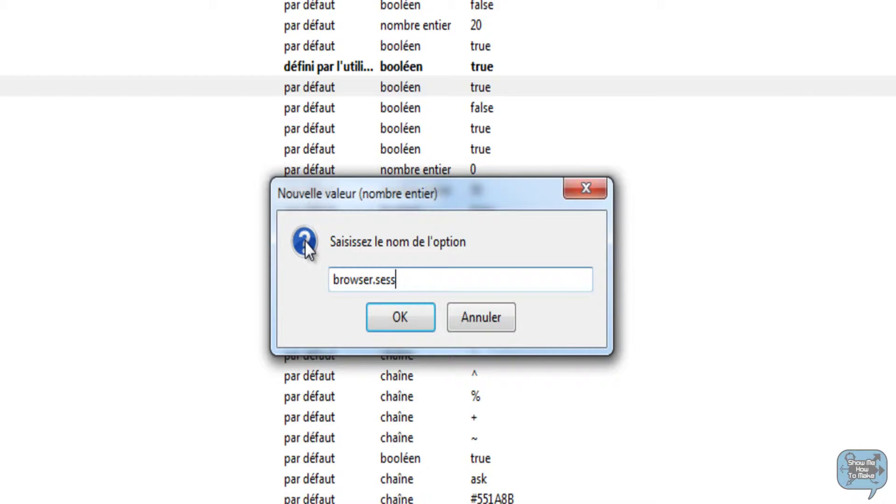
type("ionhistory")
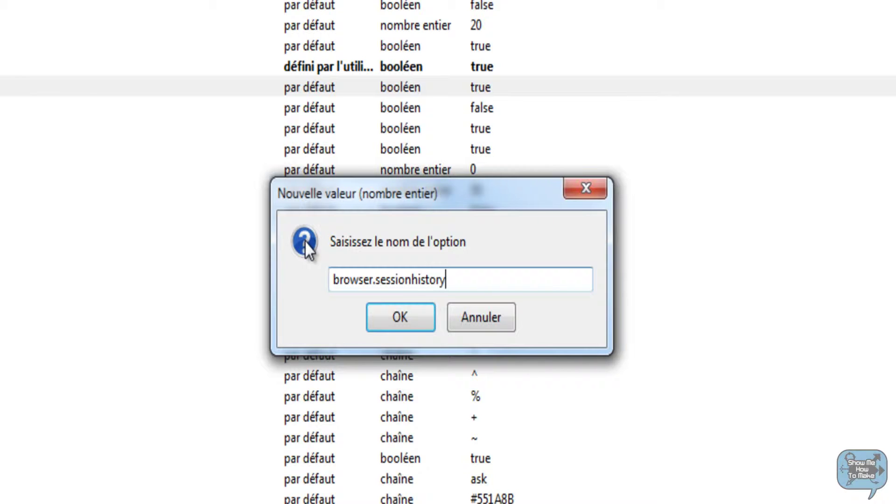
type(".max_tot")
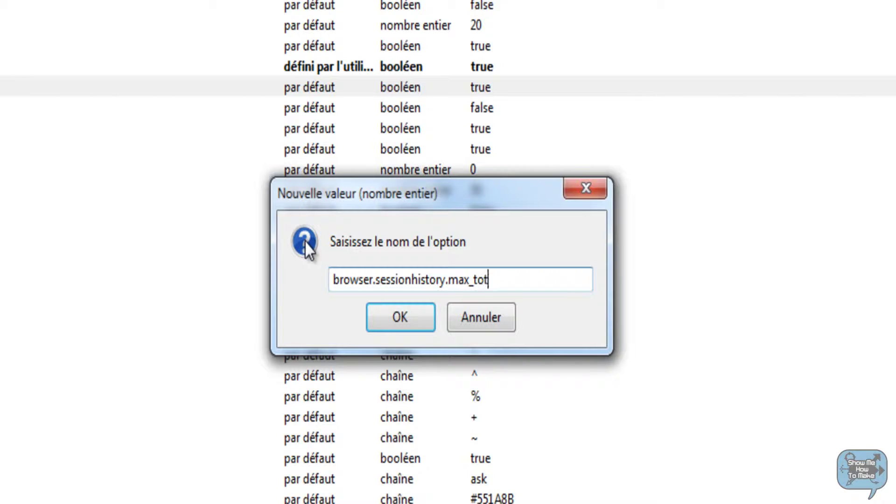
type("al_vewers")
key("Return")
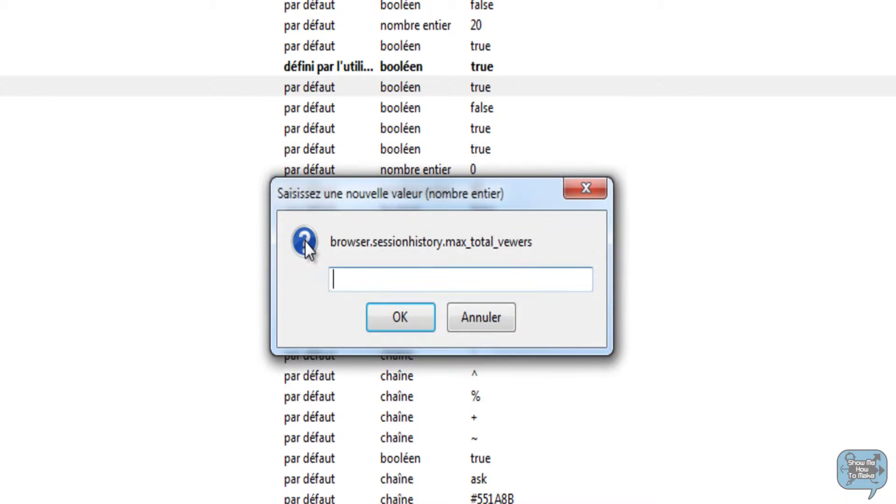
type("0")
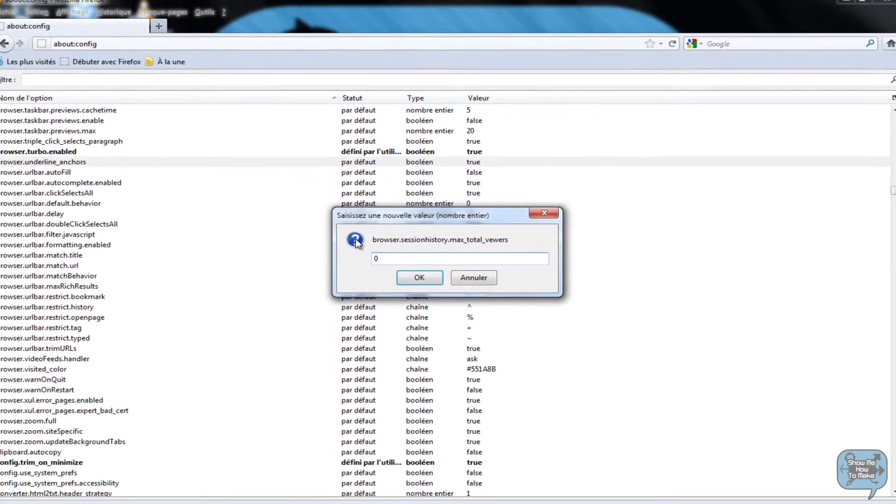
key("Return")
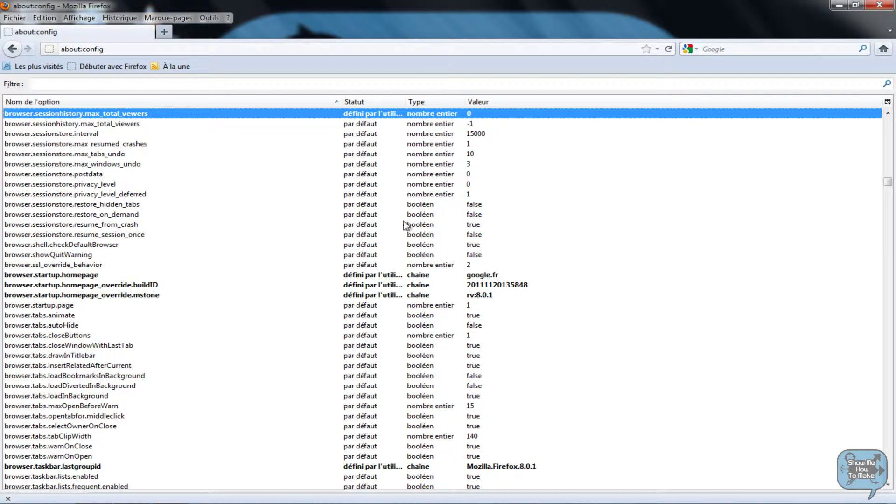
Step: Filter the preference list for network.http.pipelining and switch that preference to true
left_click(274, 83)
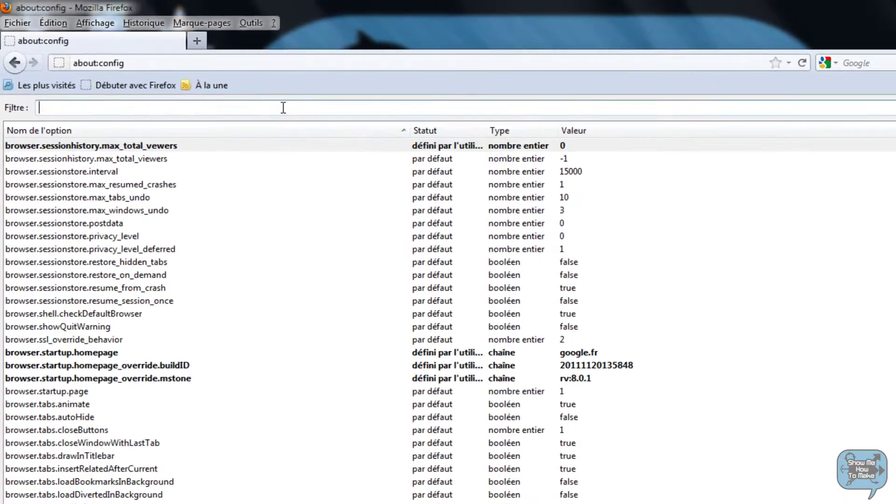
type("networ")
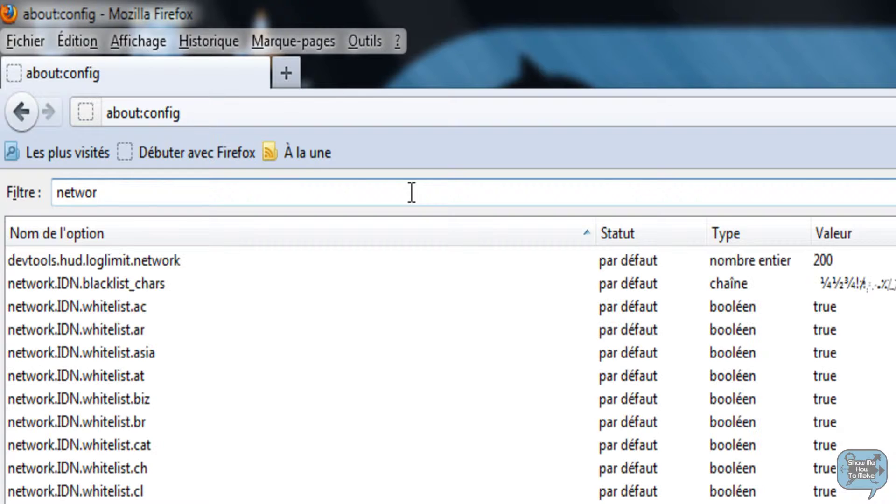
type("kl")
key("BackSpace")
type("k.h")
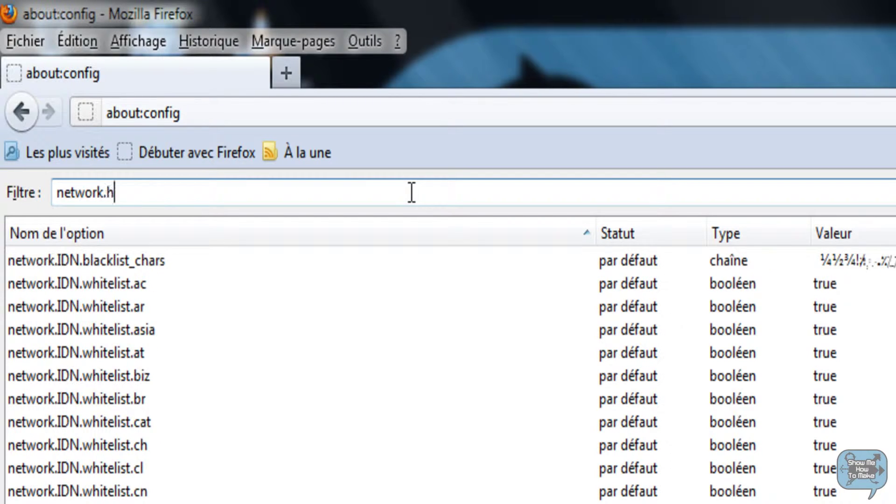
type("tttp")
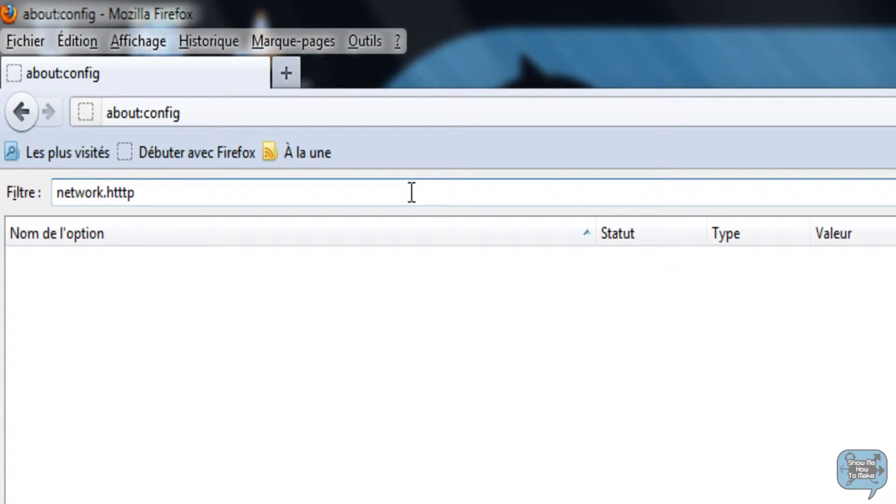
key("BackSpace")
key("BackSpace")
type("p")
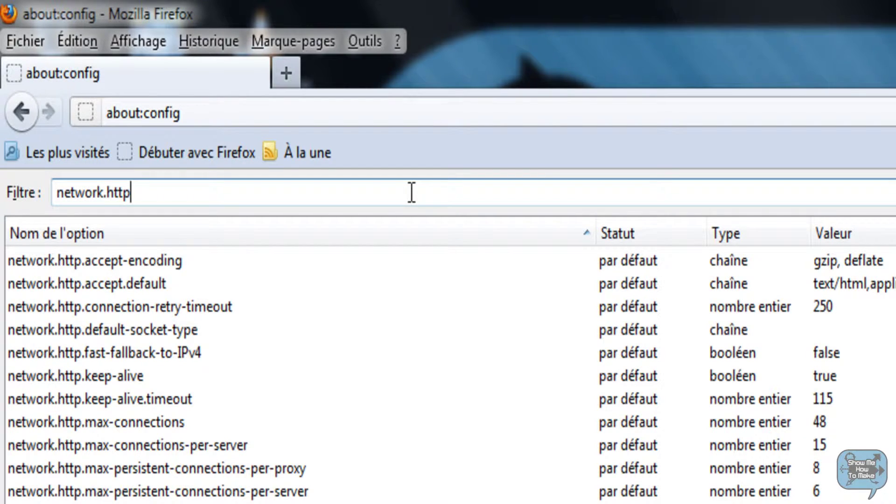
type(".pi")
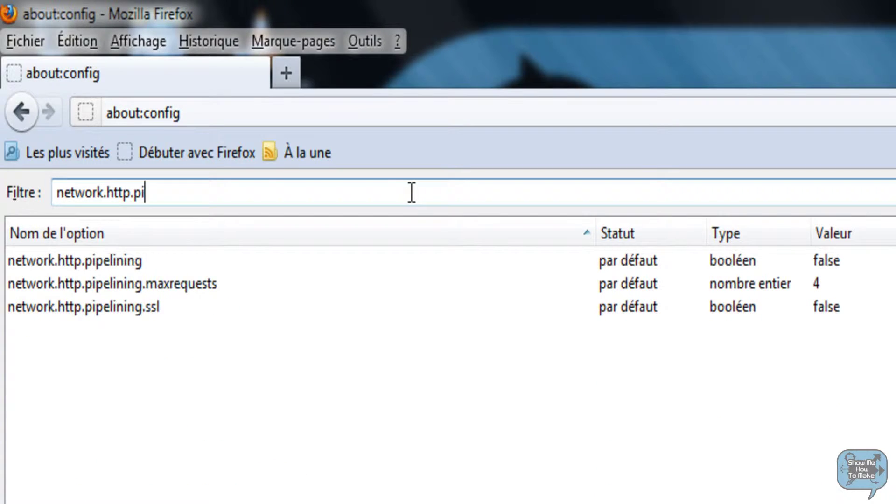
type("pe")
key("BackSpace")
type("pelining")
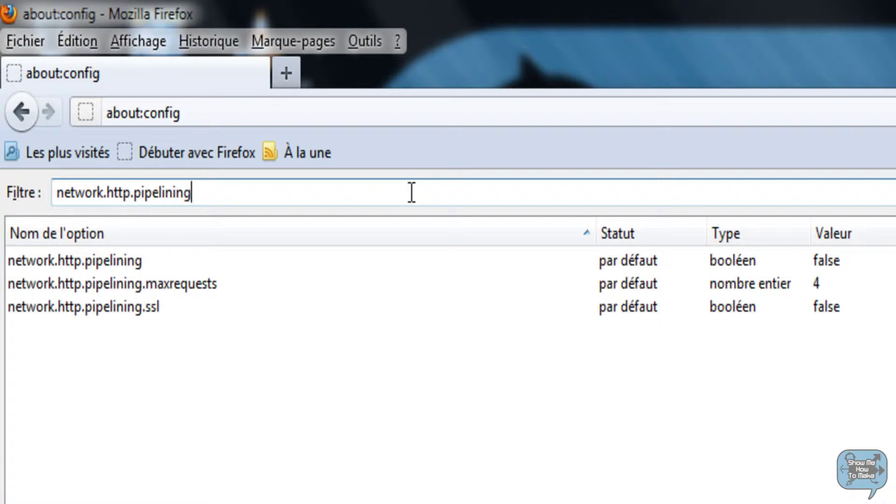
left_click(118, 268)
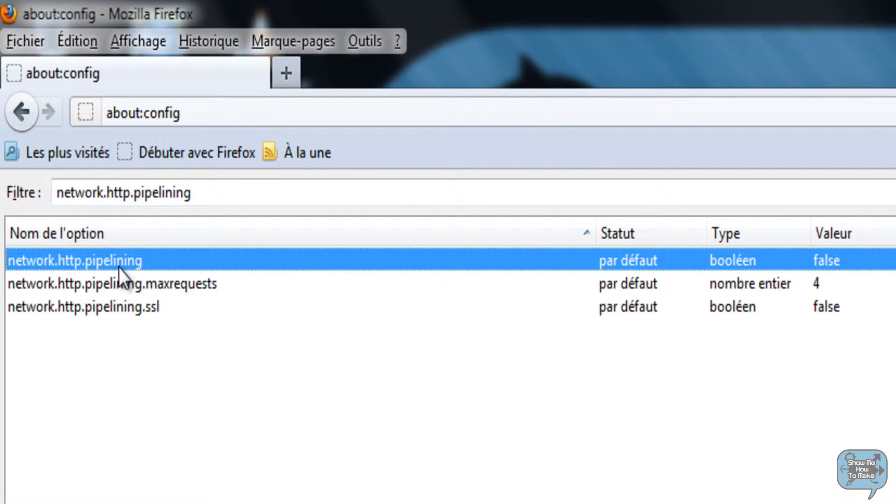
double_click(135, 261)
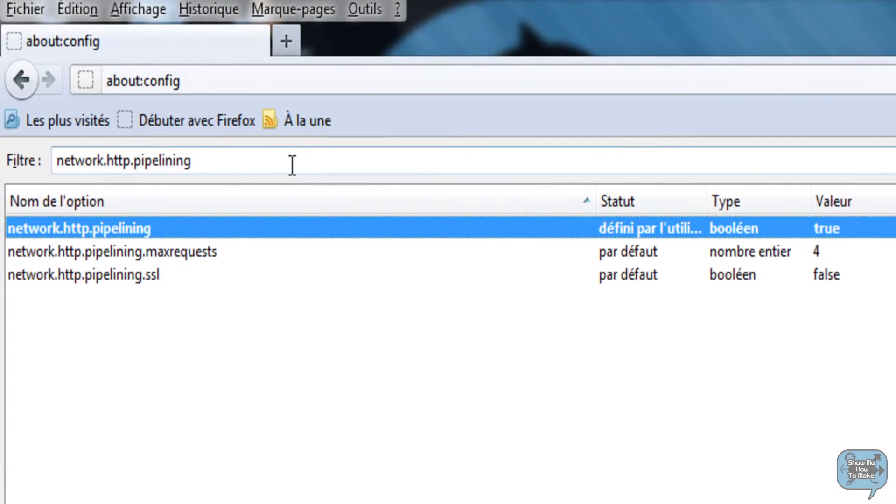
Step: Filter the preference list for network.http.pipelining.maxrequests
left_click_drag(292, 165, 27, 161)
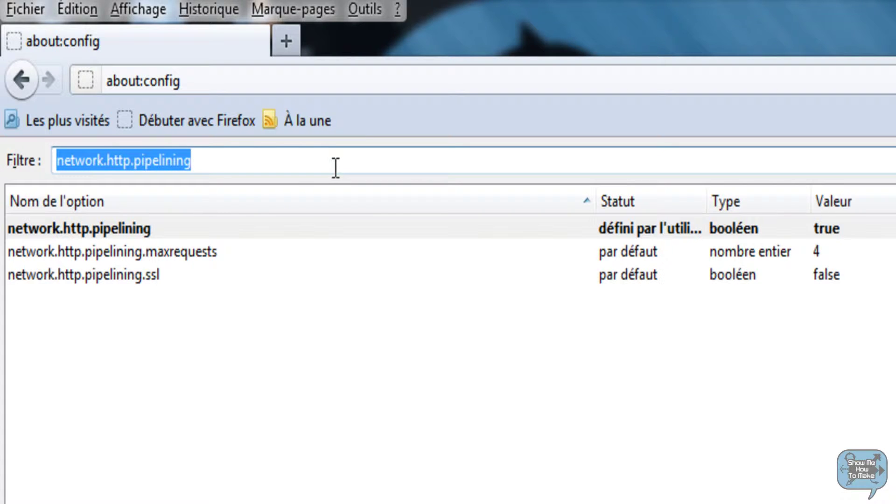
type("netw")
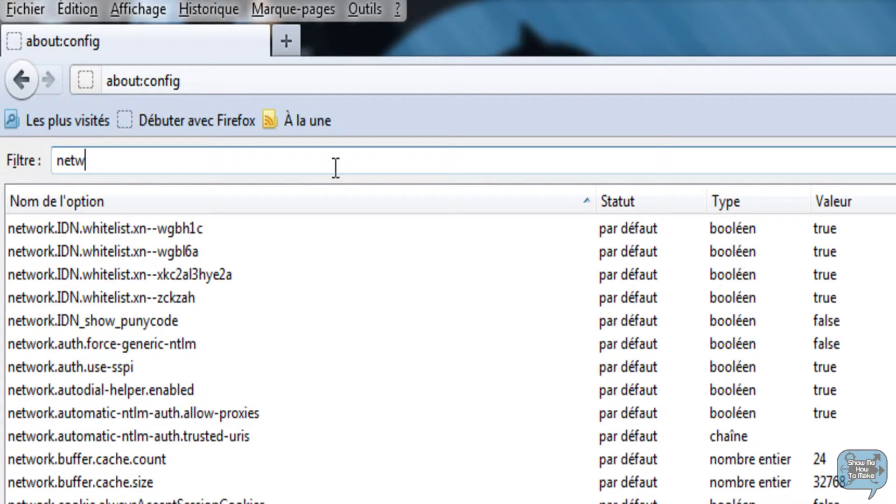
type("p")
key("BackSpace")
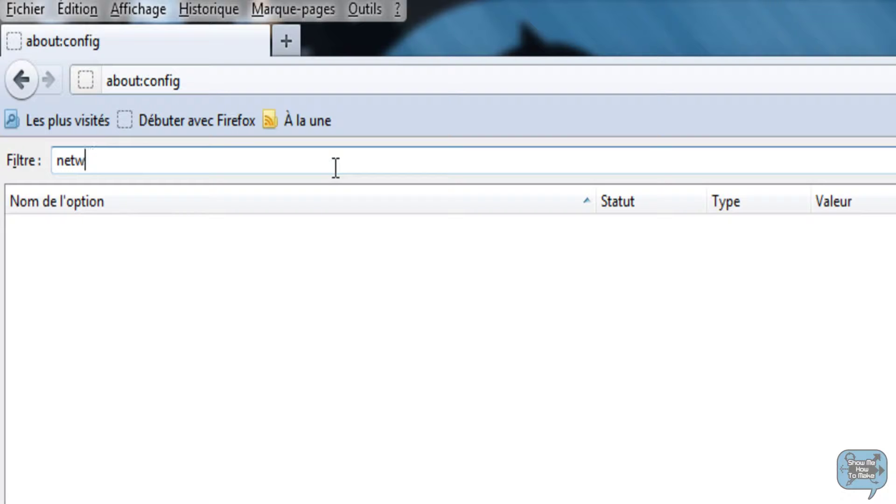
type("ork")
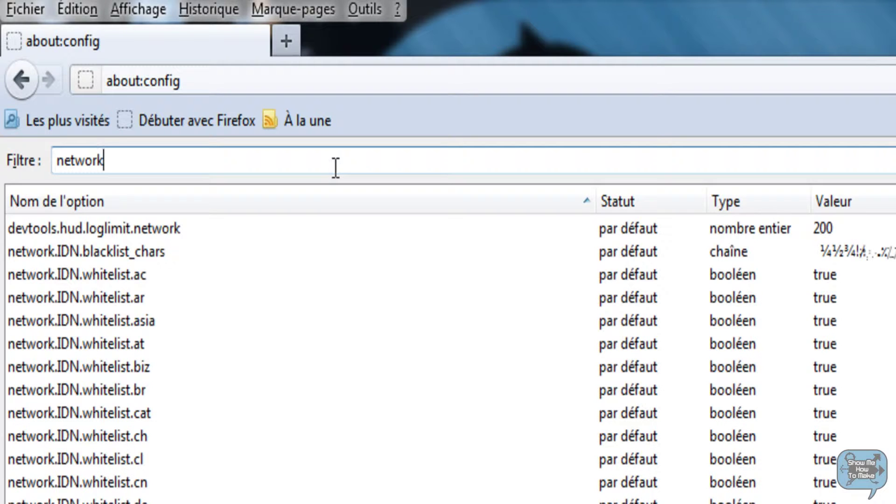
type(".htt")
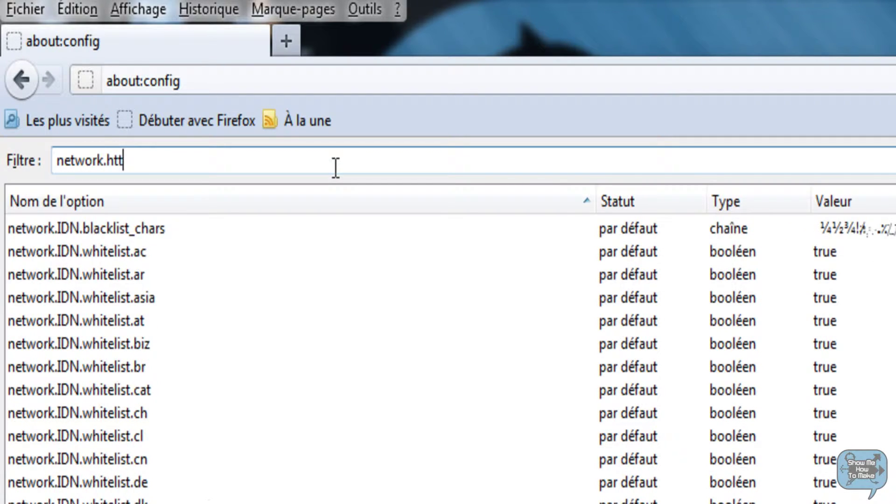
type("p.p")
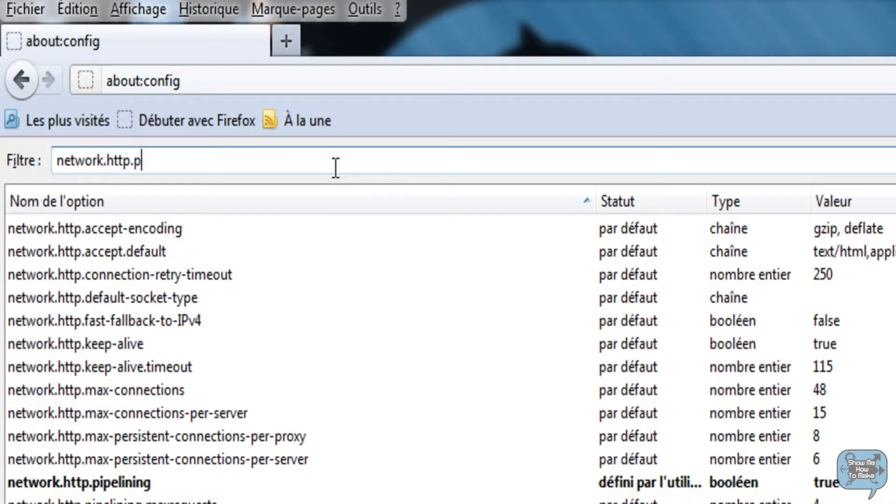
type("ipe")
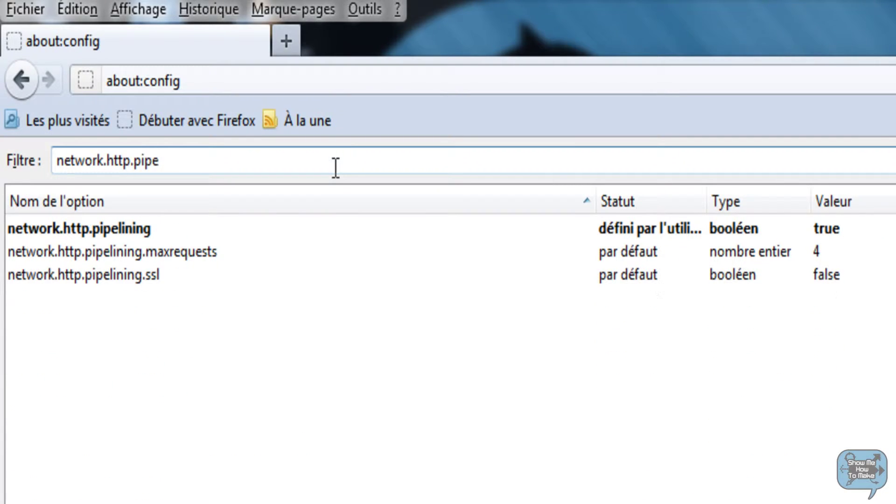
type("lining.max")
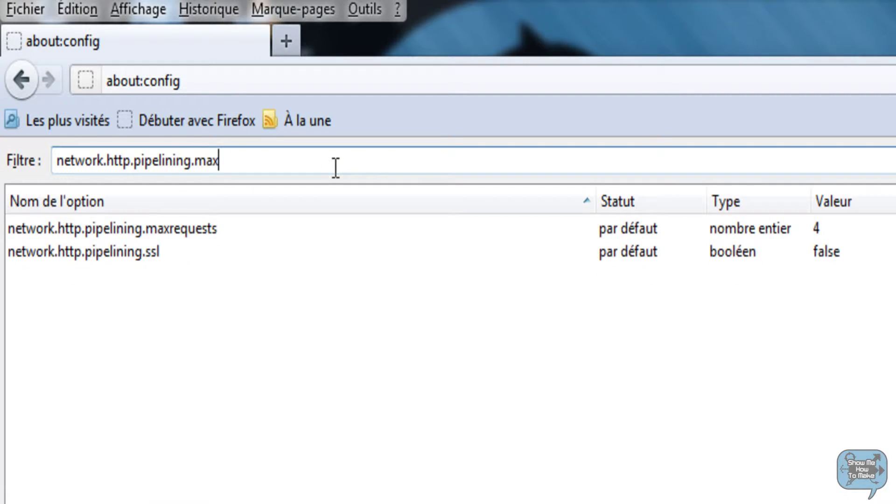
type("req")
type("uests")
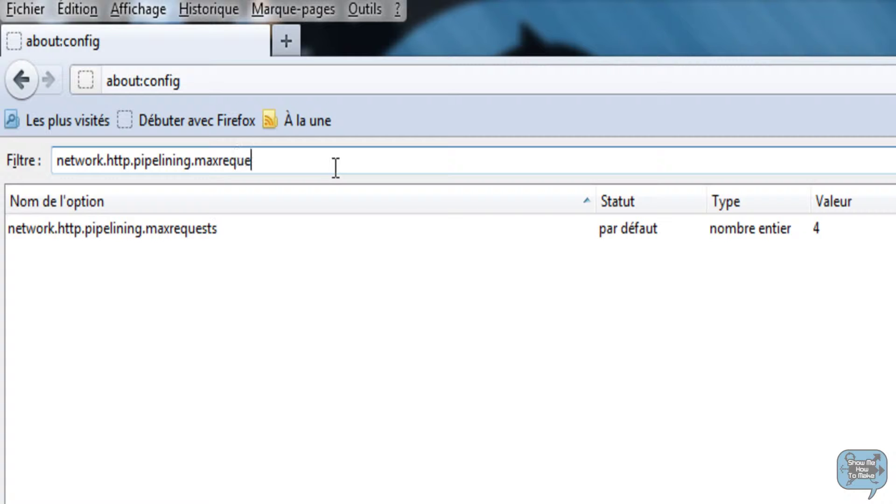
Step: Set the value of the network.http.pipelining.maxrequests preference to 9 and save it
left_click(216, 231)
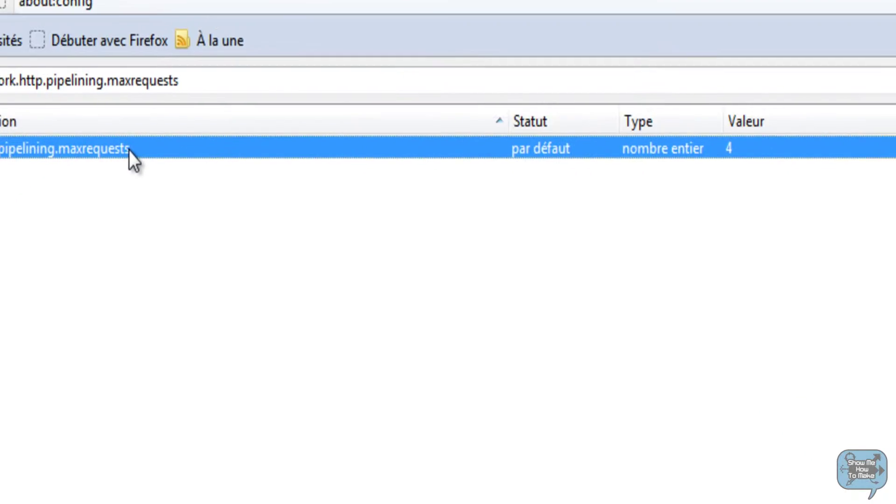
double_click(216, 231)
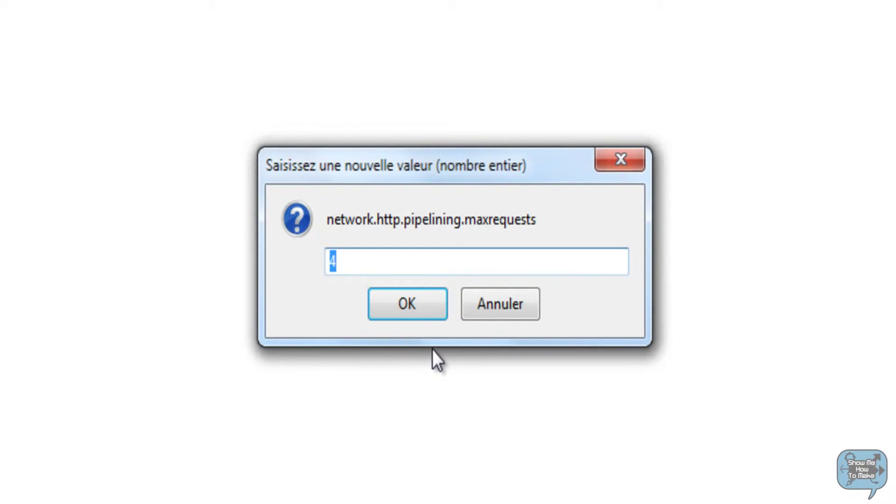
type("9")
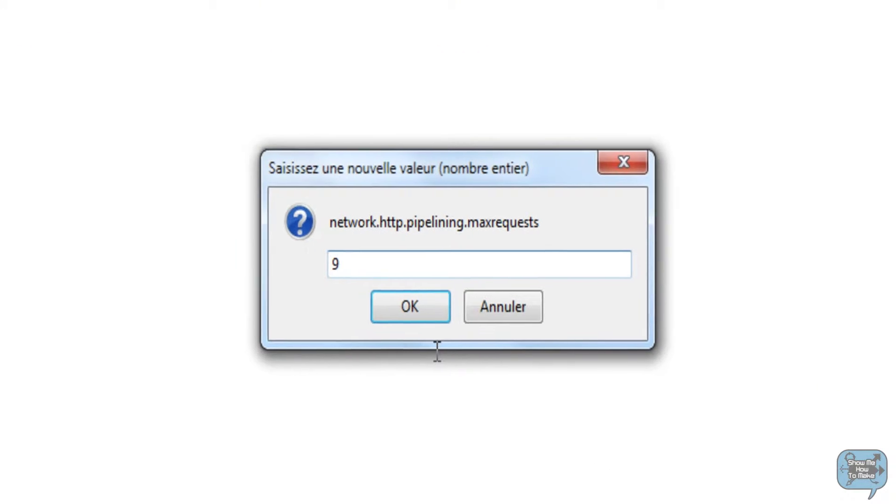
key("Return")
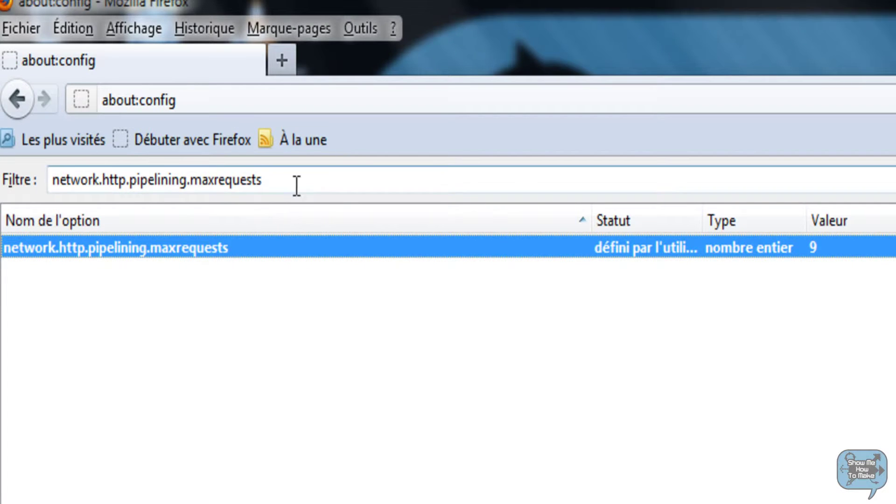
Step: Filter the preference list for network.http.proxy.pipelining and switch that preference to true
left_click_drag(296, 186, 36, 176)
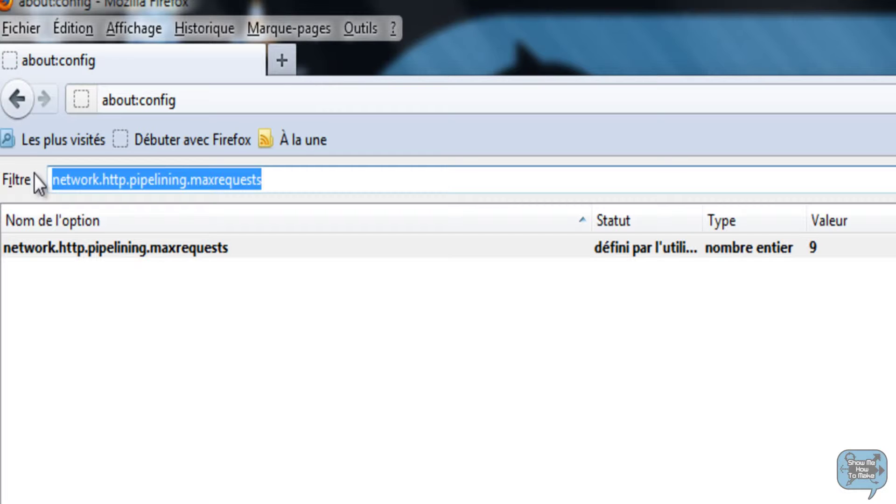
type("netw")
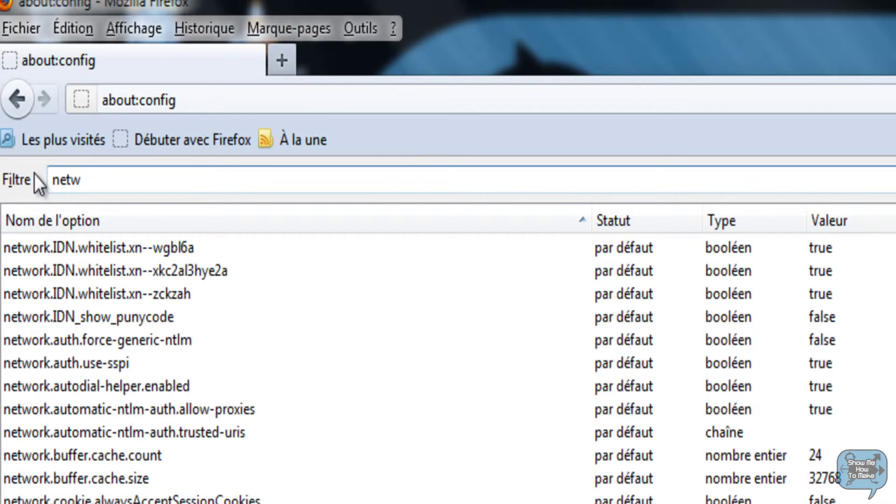
type("ork.http")
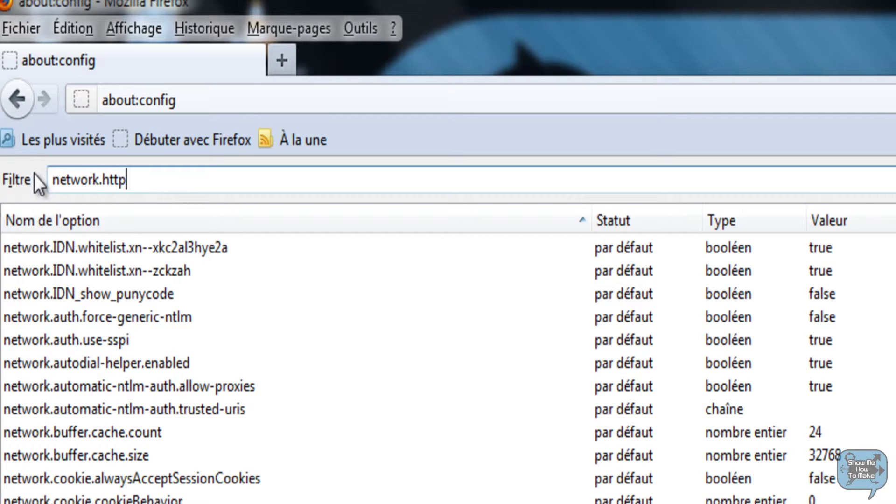
type(".prox")
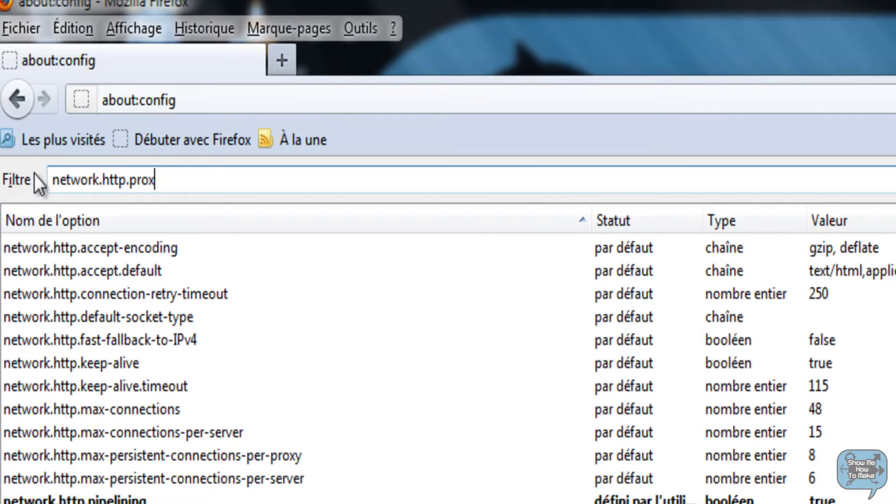
type("y.pi")
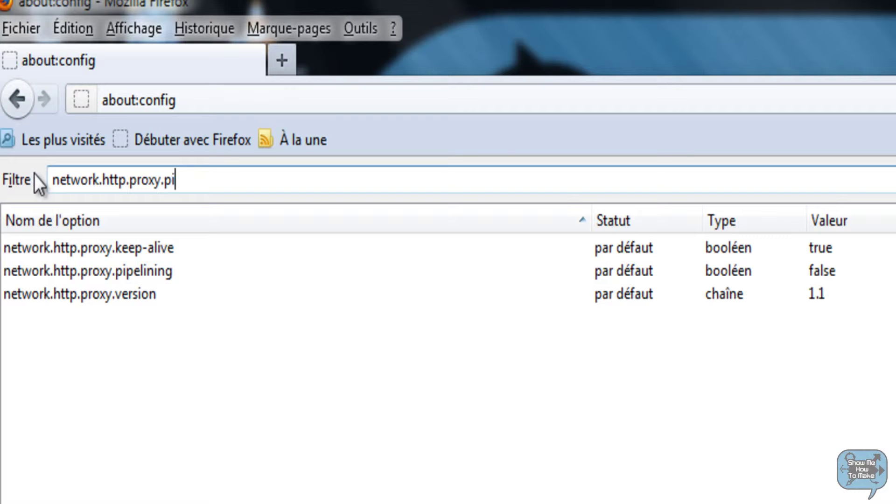
type("peli")
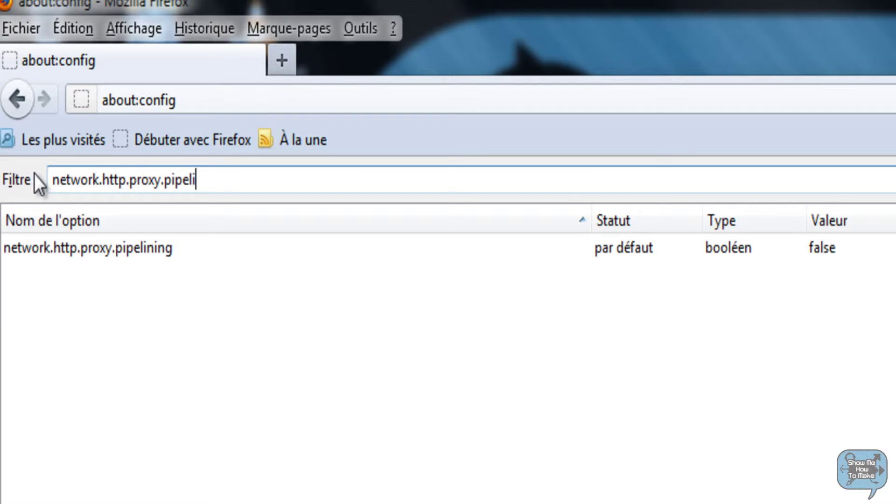
type("ning")
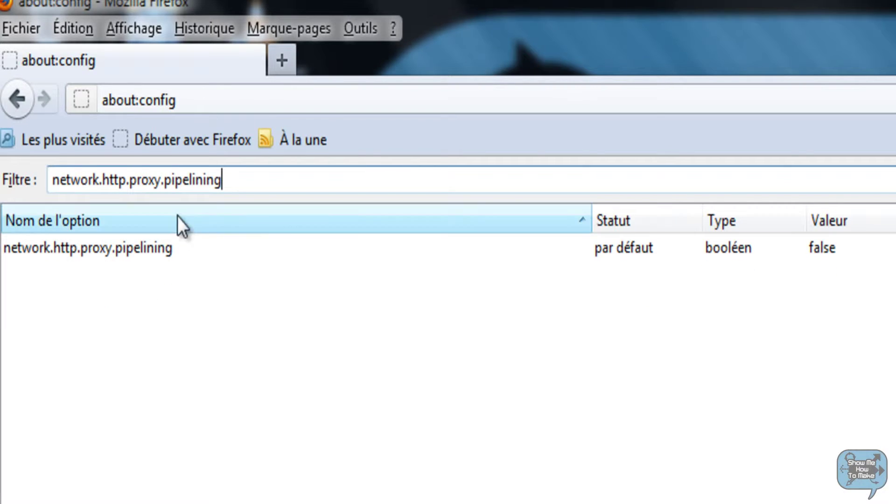
double_click(833, 249)
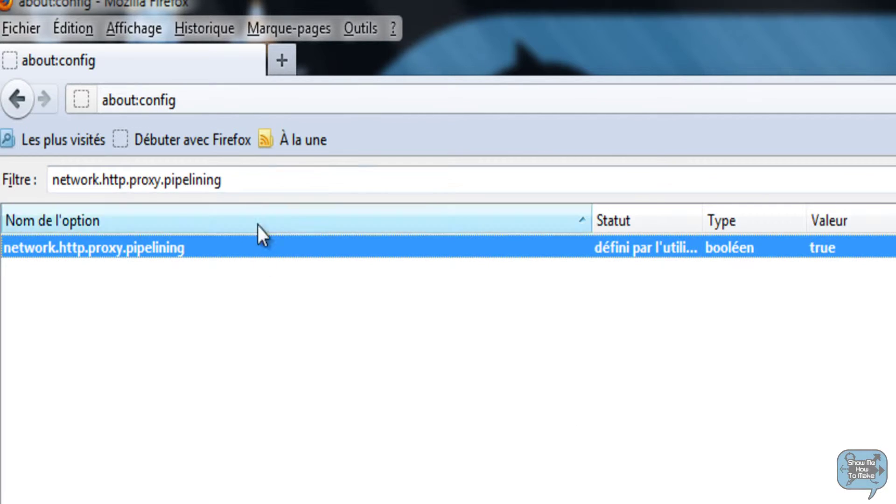
Step: Clear the preference filter and create a new string preference named nglayout.initialpaint.delay with the value 2000
left_click_drag(252, 186, 48, 167)
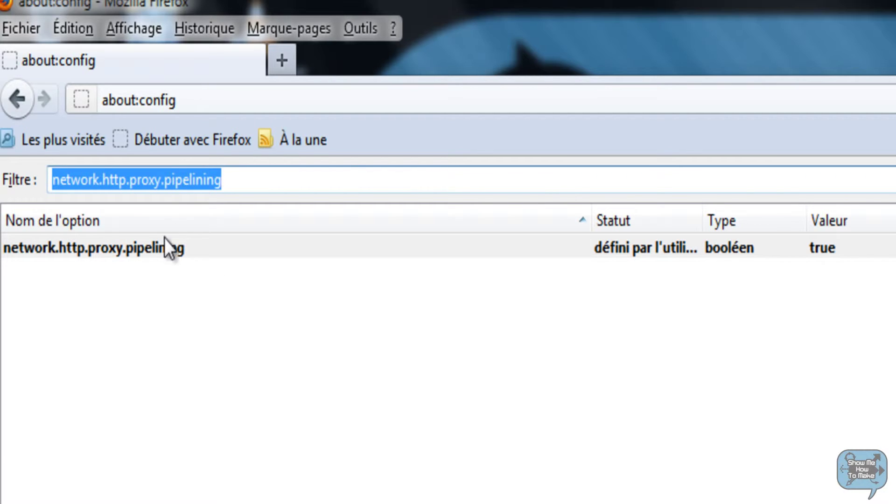
key("BackSpace")
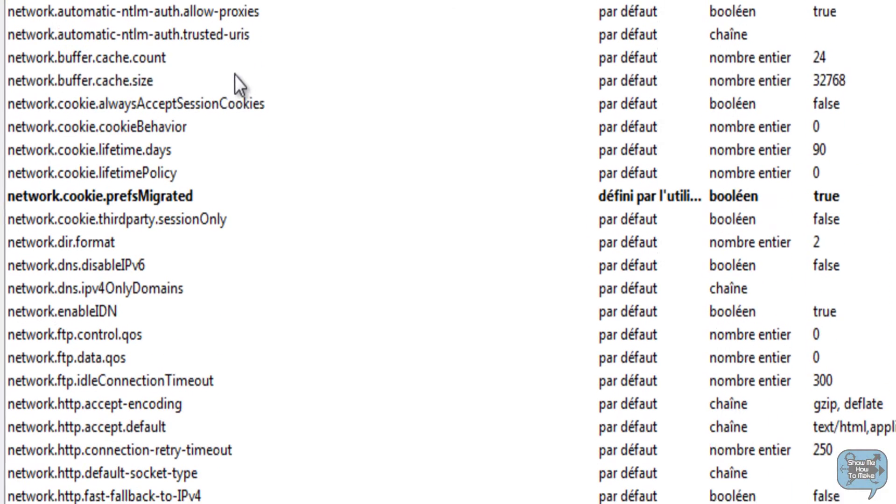
right_click(230, 379)
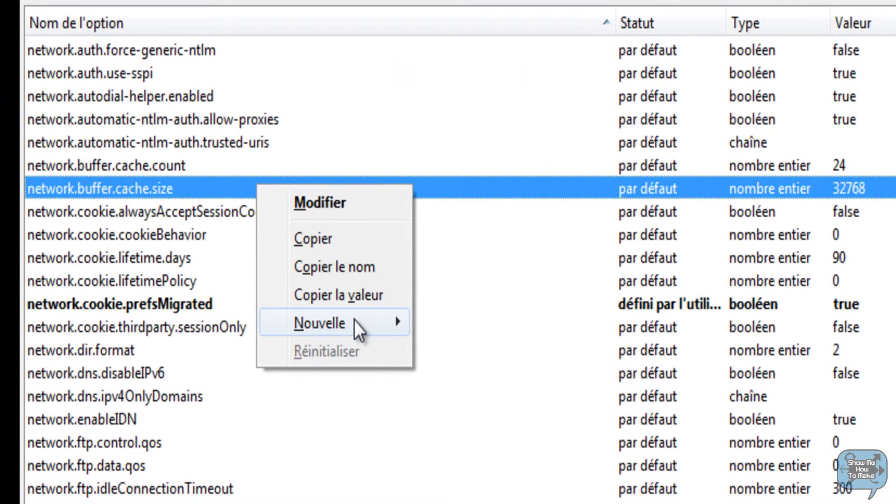
mouse_move(337, 220)
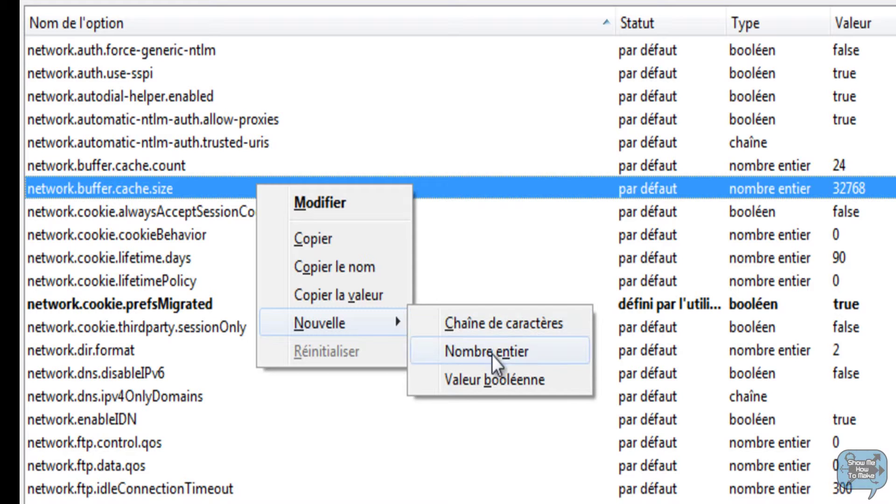
left_click(513, 332)
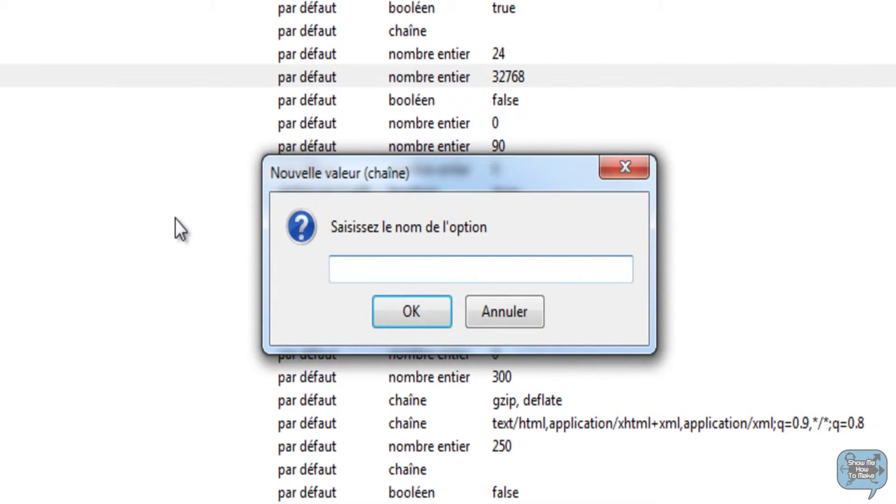
type("nglayourt")
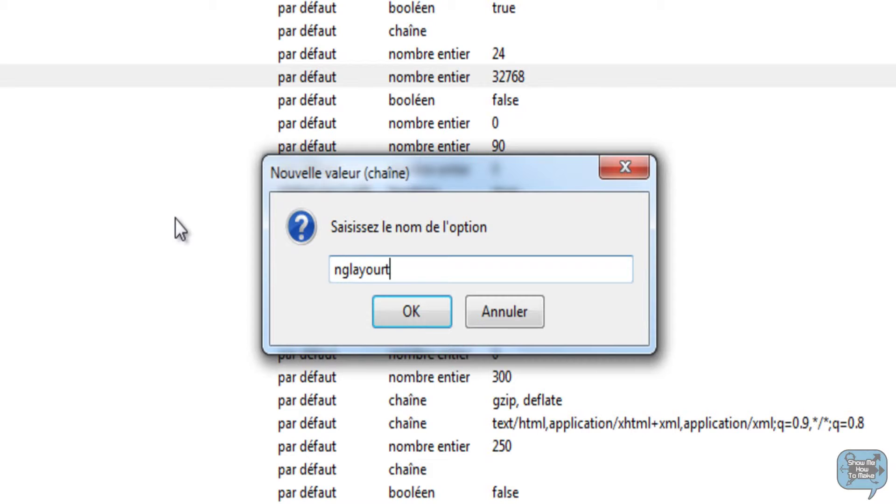
key("BackSpace")
key("BackSpace")
type("t.initialpaint")
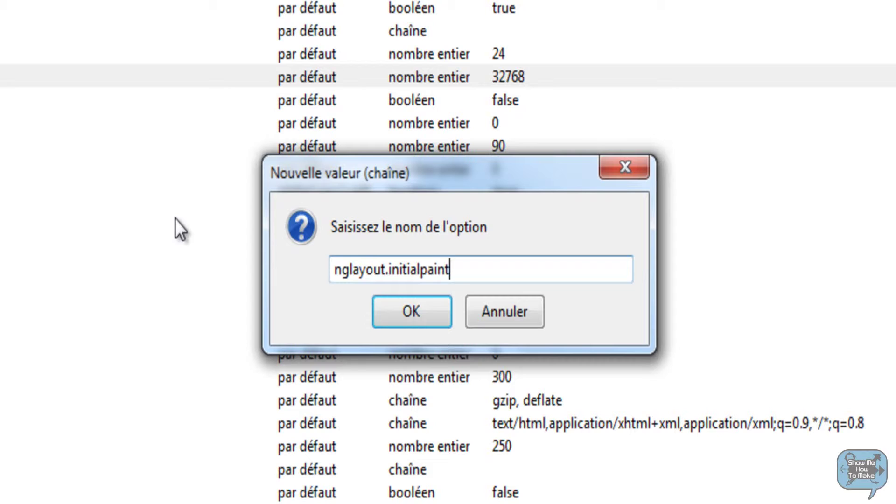
type(".delay")
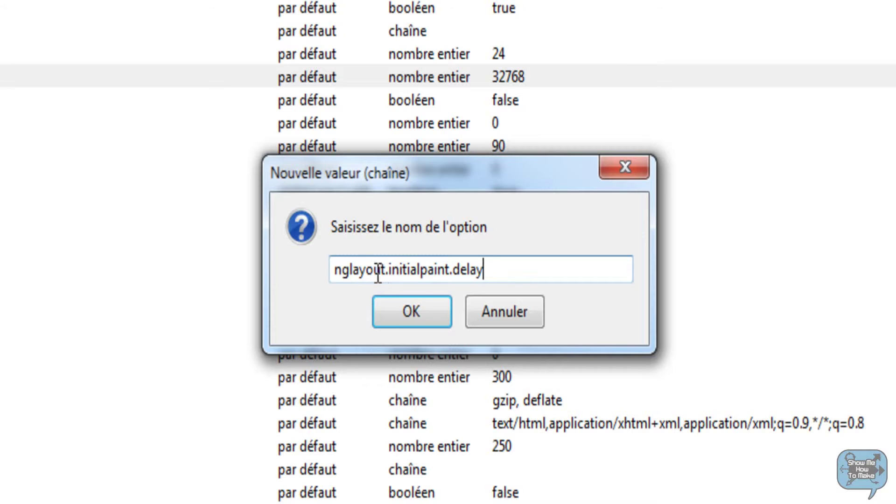
left_click(425, 305)
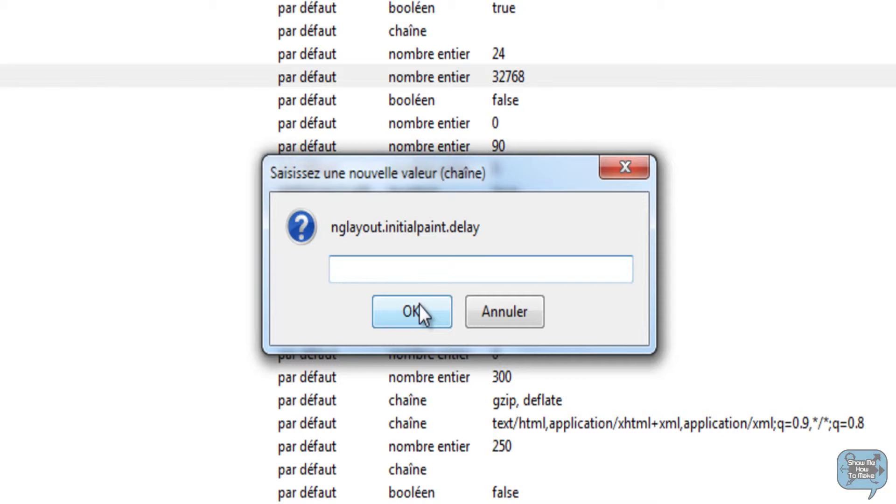
type("2000")
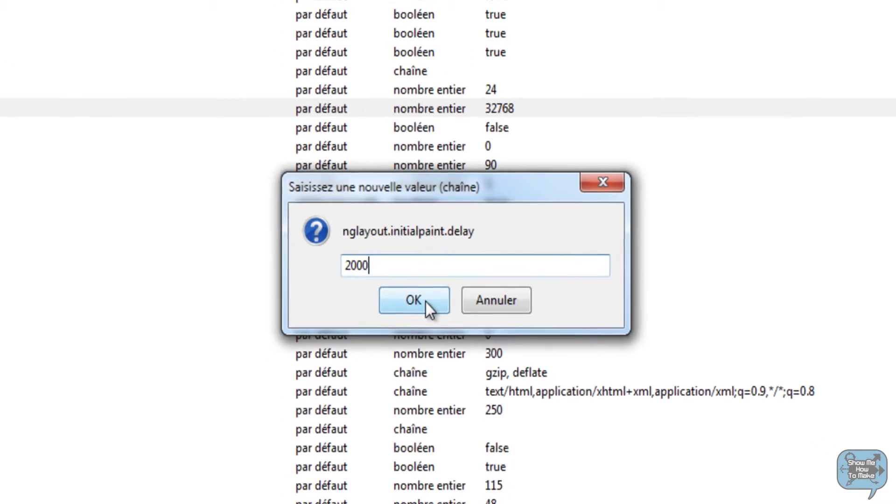
left_click(425, 302)
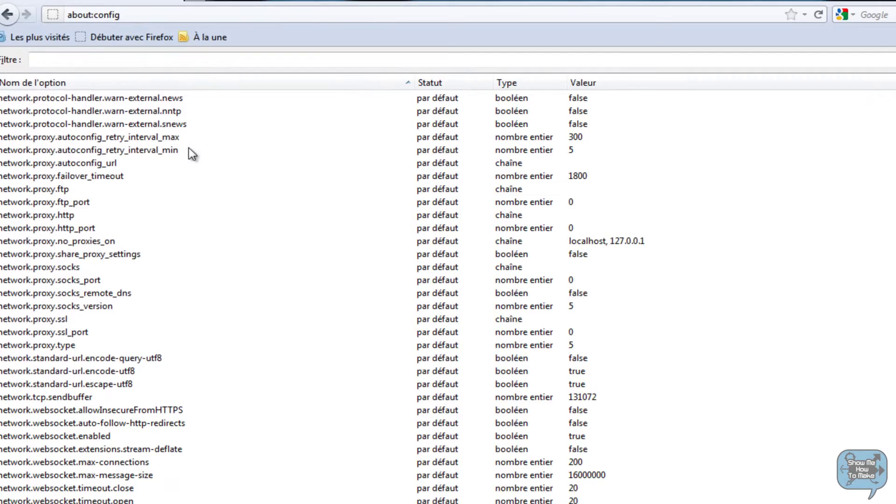
Step: Create a new string preference named content.notify.backoffcount with the value 5
right_click(156, 153)
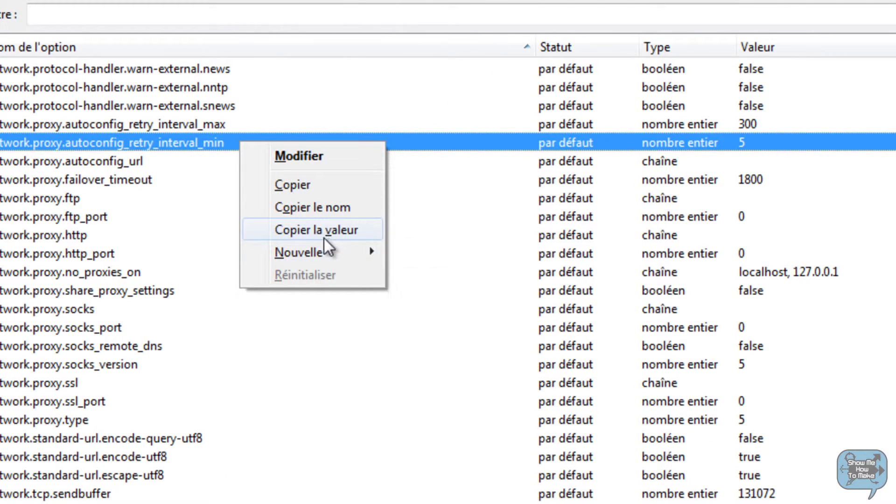
mouse_move(337, 254)
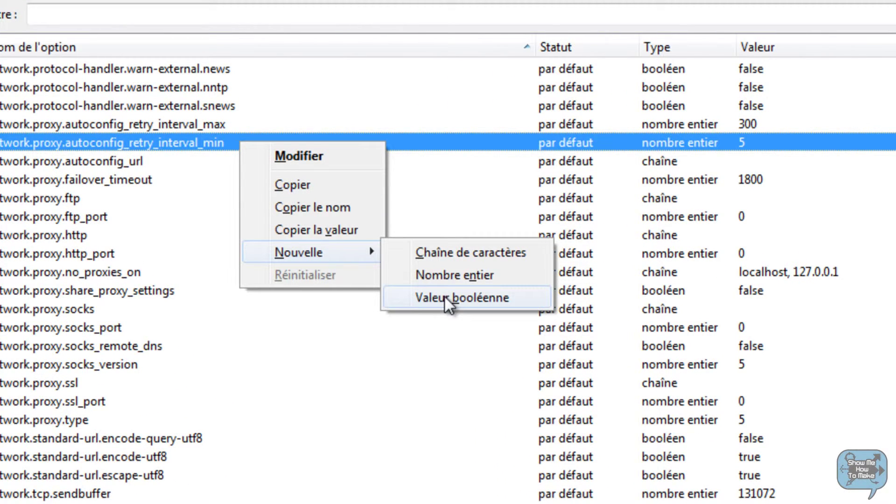
left_click(482, 255)
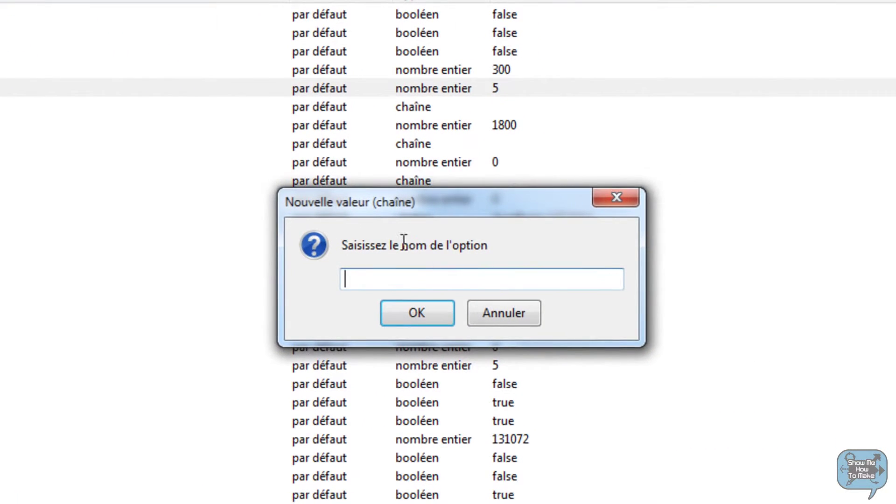
type("content.n")
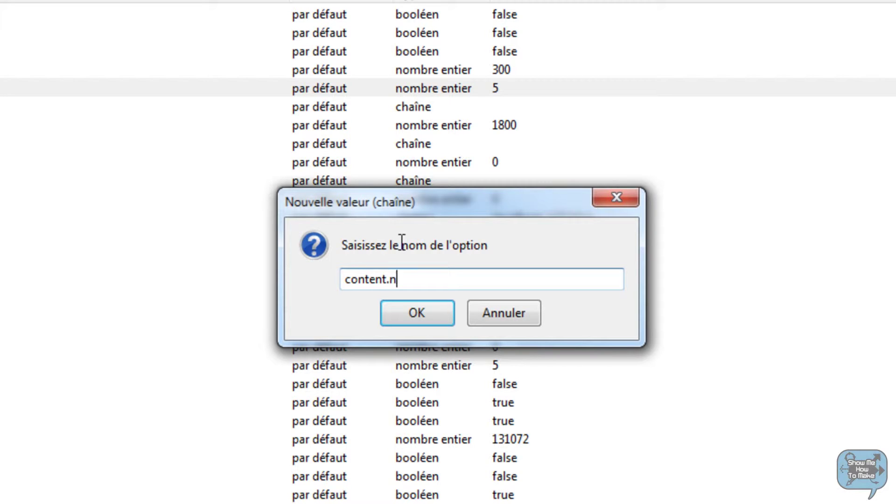
type("otify.b")
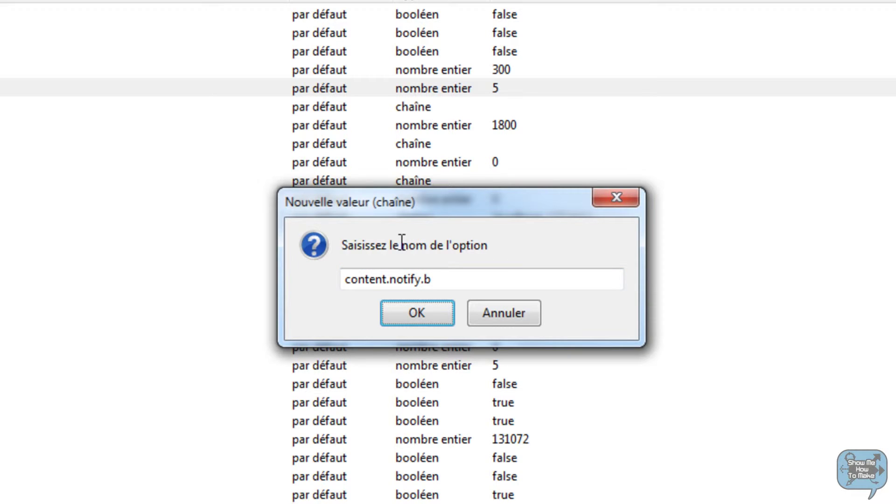
type("ack")
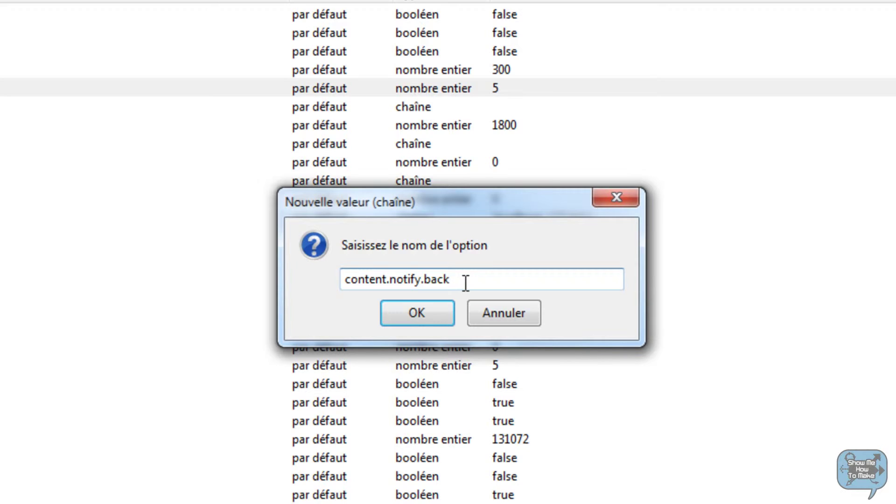
type("offcount")
left_click(435, 308)
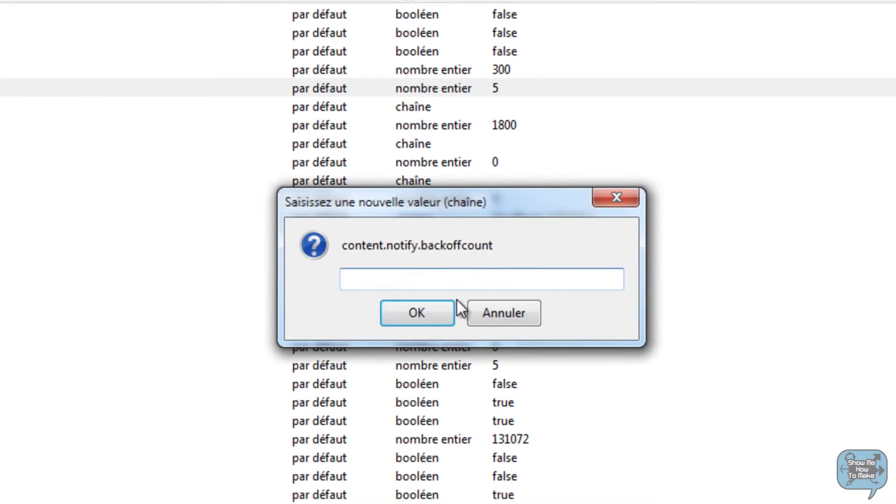
type("5")
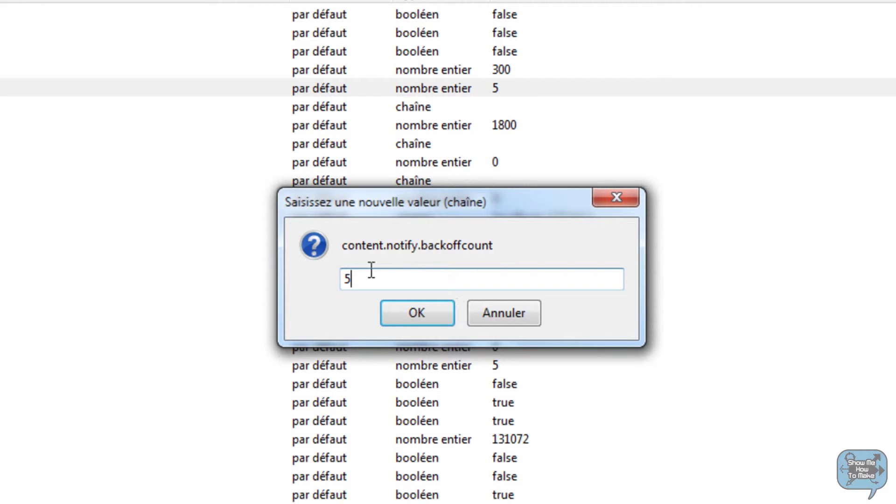
left_click(417, 313)
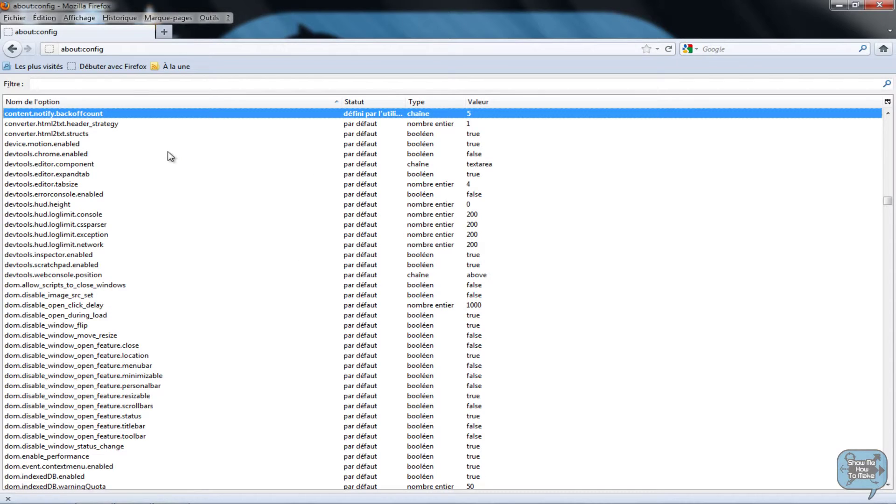
right_click(290, 175)
right_click(531, 273)
right_click(563, 171)
right_click(69, 157)
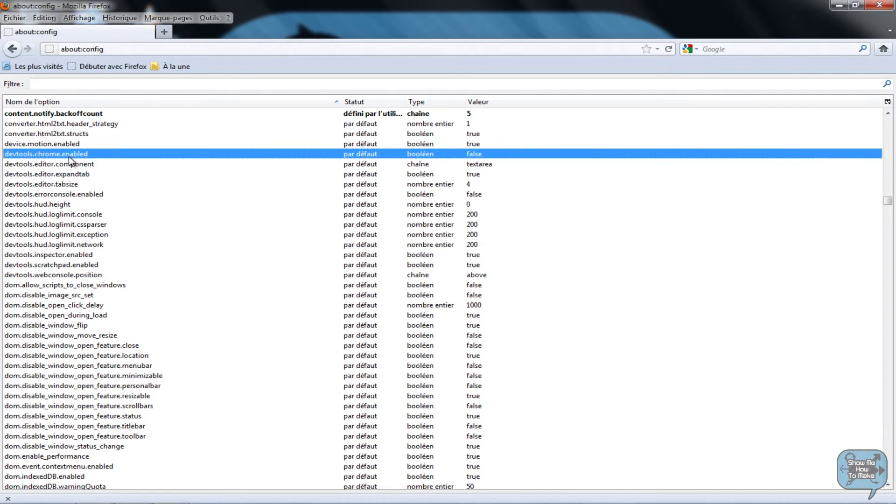
right_click(77, 242)
right_click(786, 363)
right_click(725, 235)
right_click(322, 185)
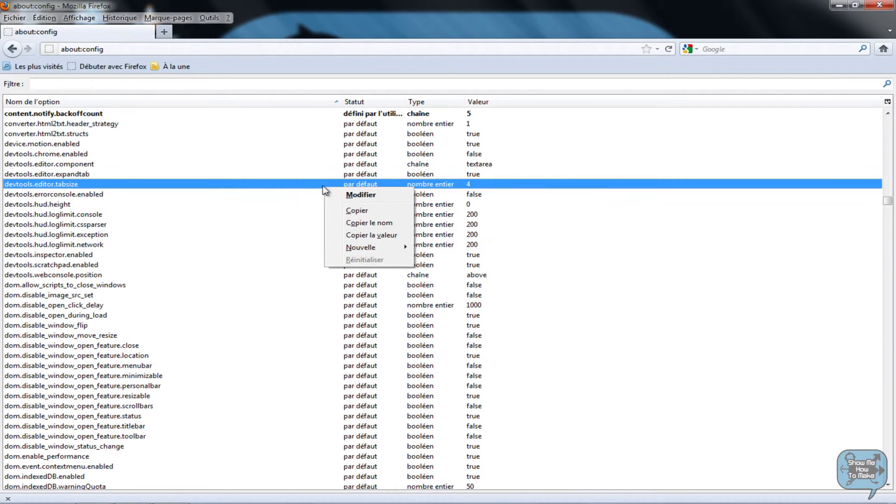
right_click(309, 287)
right_click(785, 374)
Step: Create a new string preference named ui.submenuDelay with the value 0
right_click(873, 116)
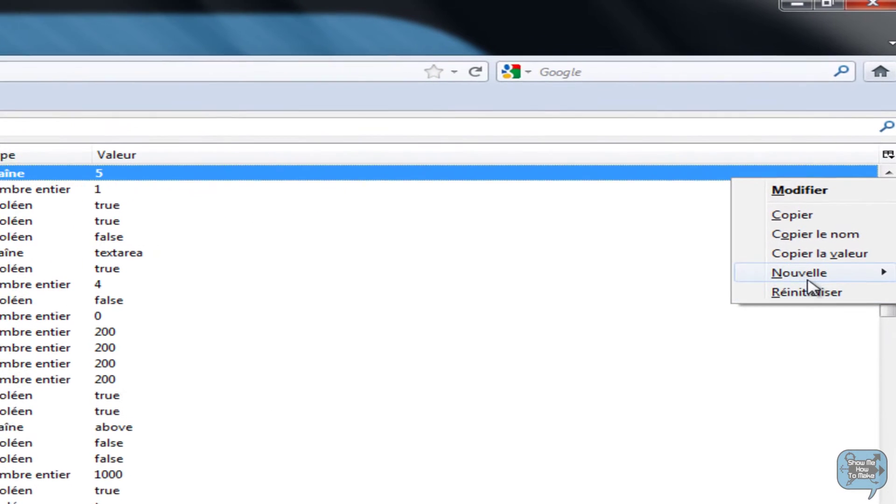
mouse_move(840, 177)
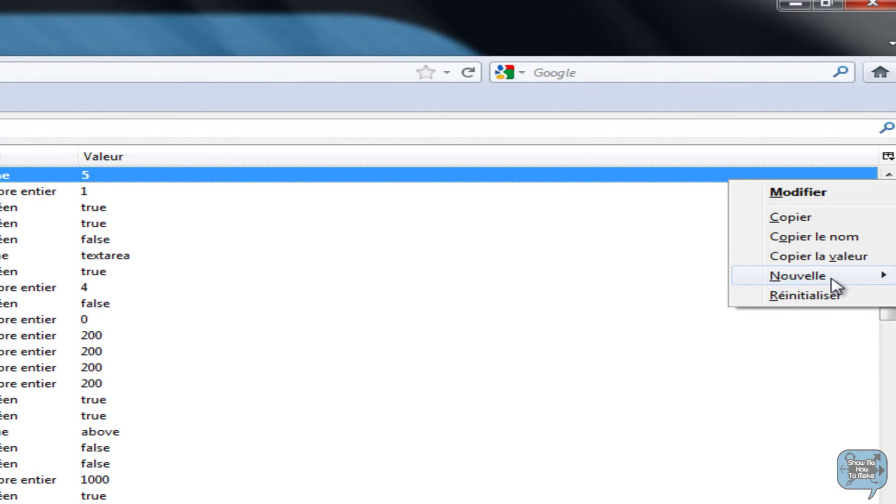
mouse_move(811, 279)
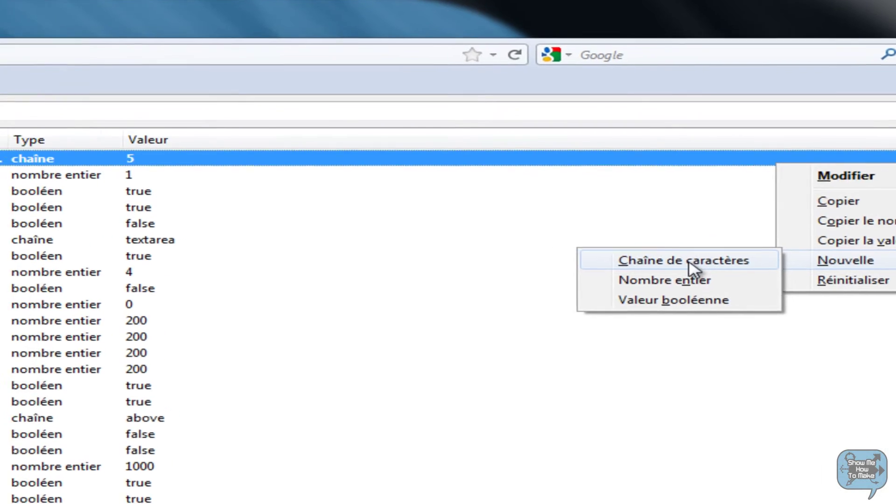
left_click(693, 269)
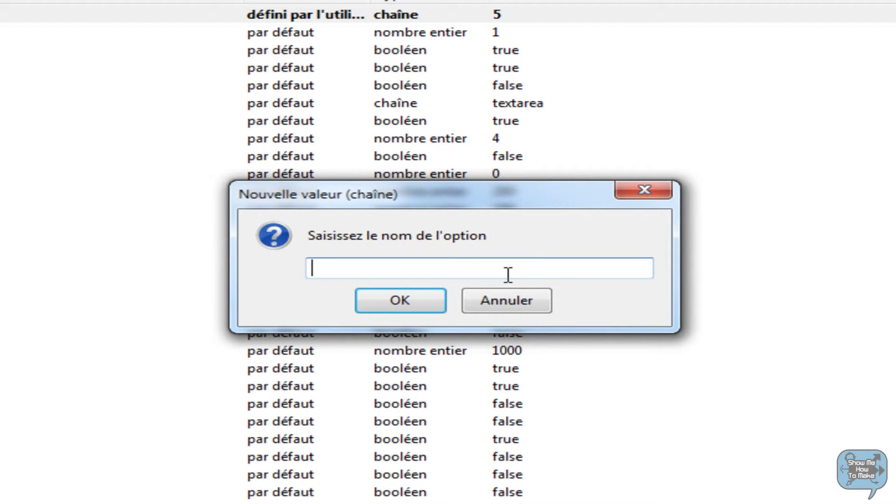
type("ui.subme")
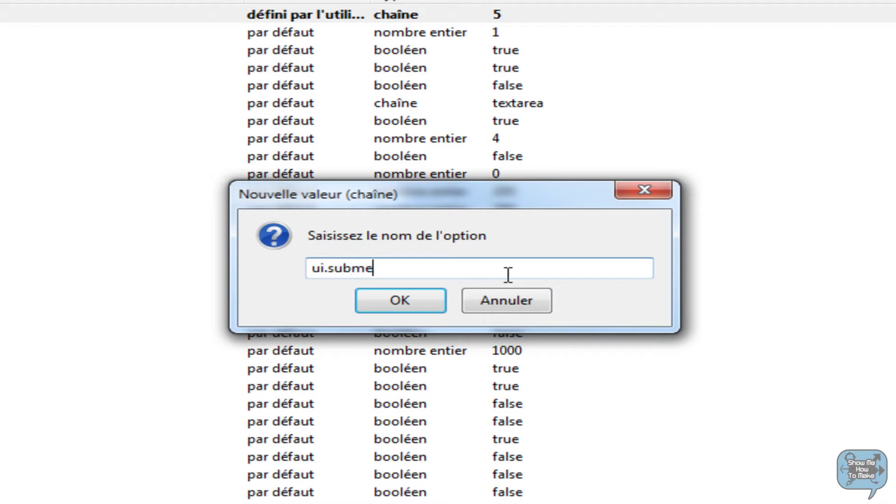
type("nuDelay")
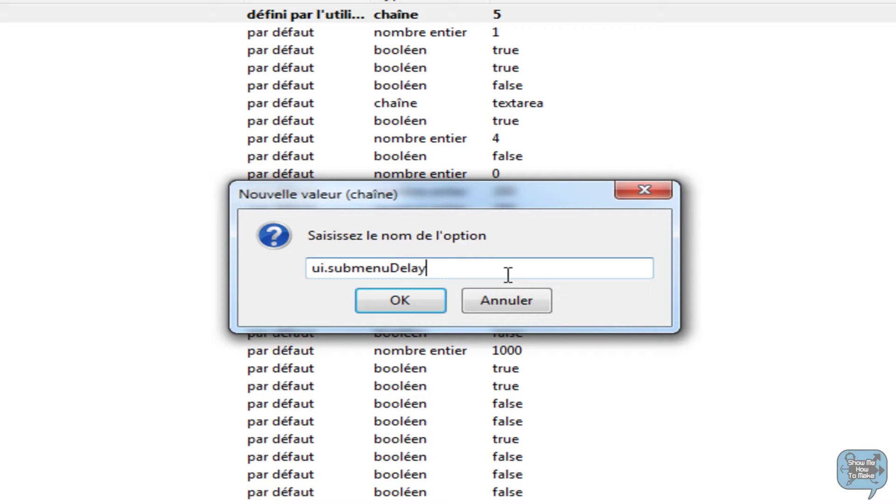
left_click(400, 306)
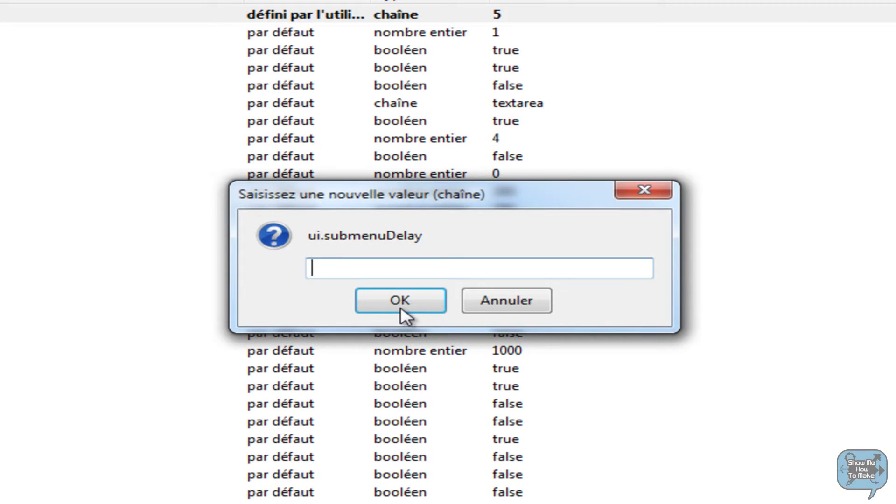
type("0")
left_click(401, 308)
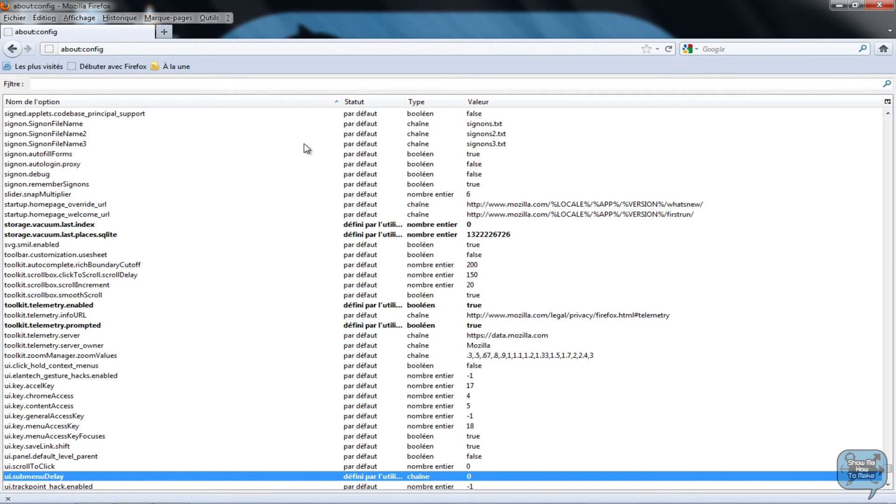
Step: Filter the preference list for plugin.expose_full_path and switch that preference to true
left_click(181, 86)
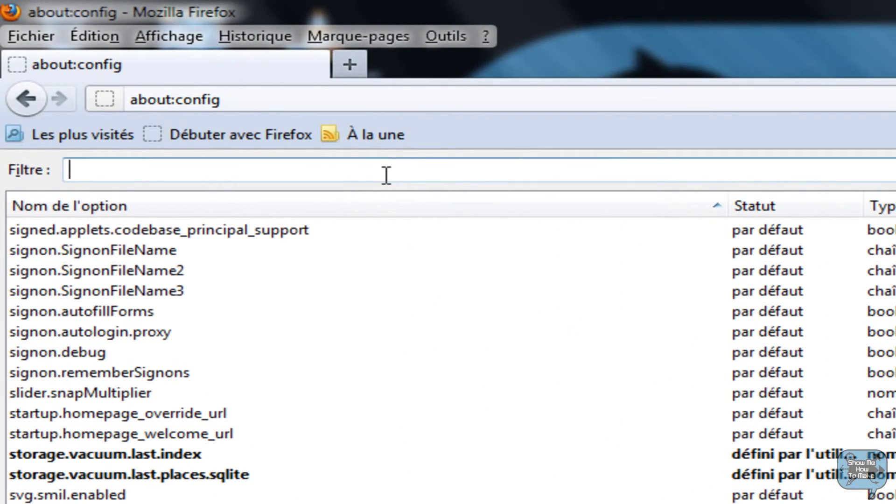
type("plun")
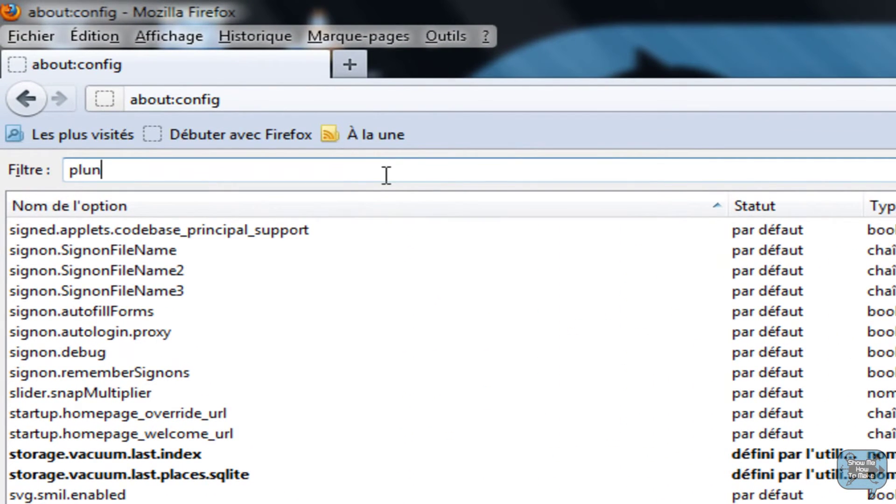
key("BackSpace")
type("gin.expose")
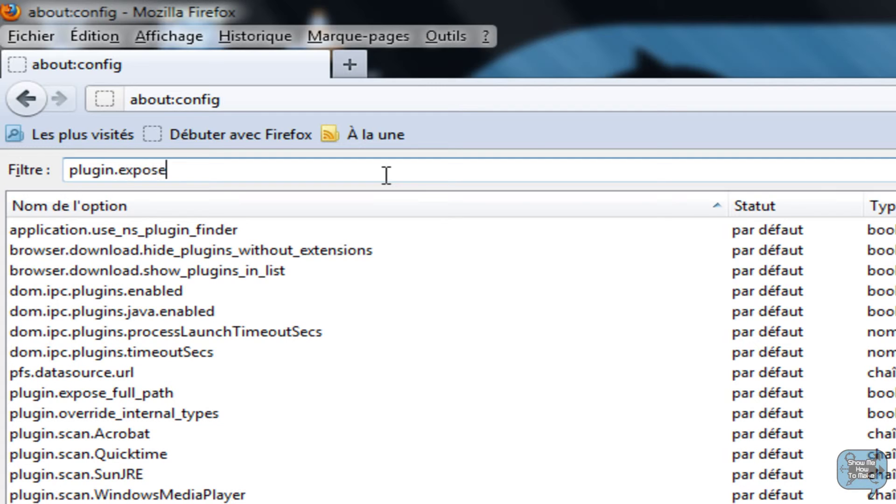
type(".")
key("BackSpace")
type("_")
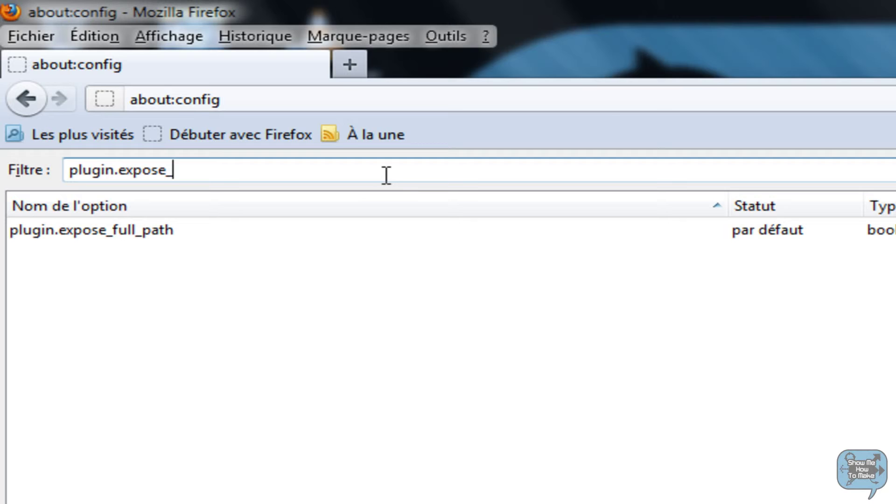
type("full_pat ch")
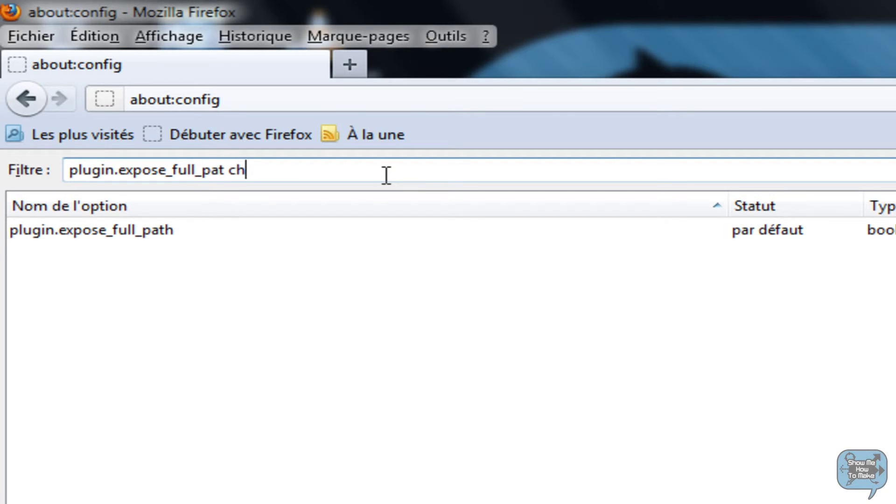
key("BackSpace")
key("BackSpace")
key("BackSpace")
type("ch")
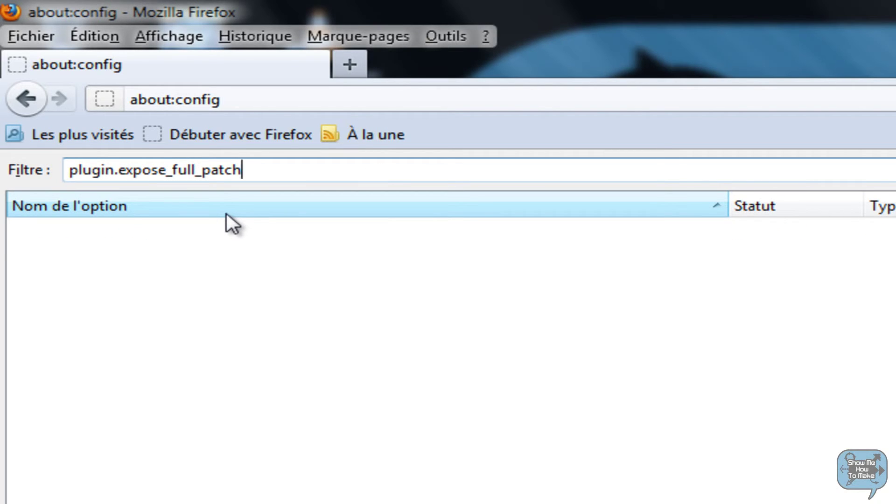
key("BackSpace")
key("BackSpace")
type("h")
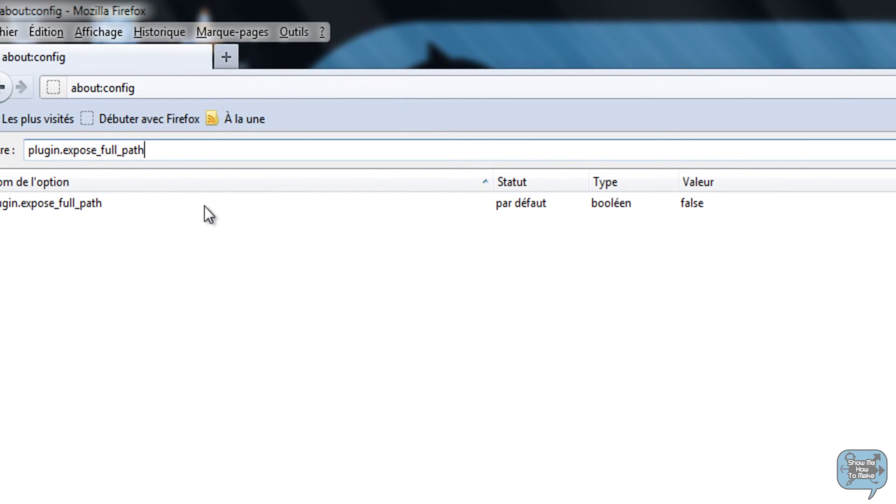
double_click(203, 204)
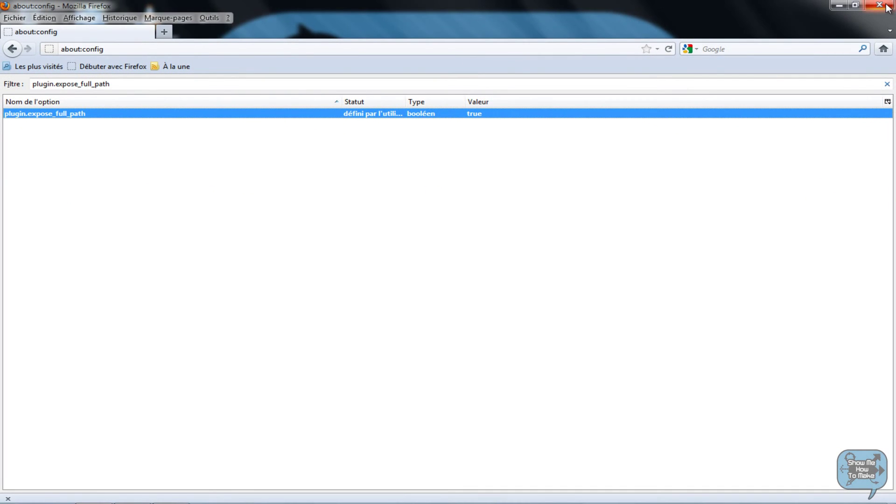
Step: Close Firefox and launch it again from the desktop to restart it with the changed preferences
left_click(880, 5)
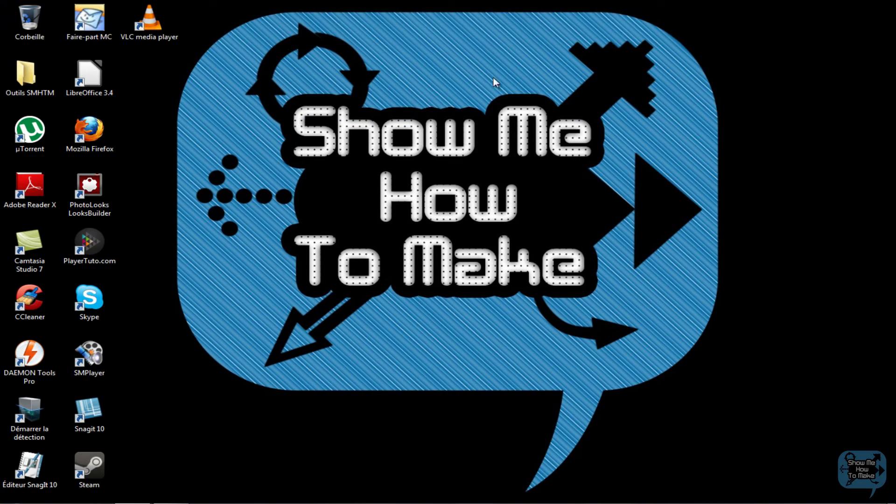
double_click(99, 135)
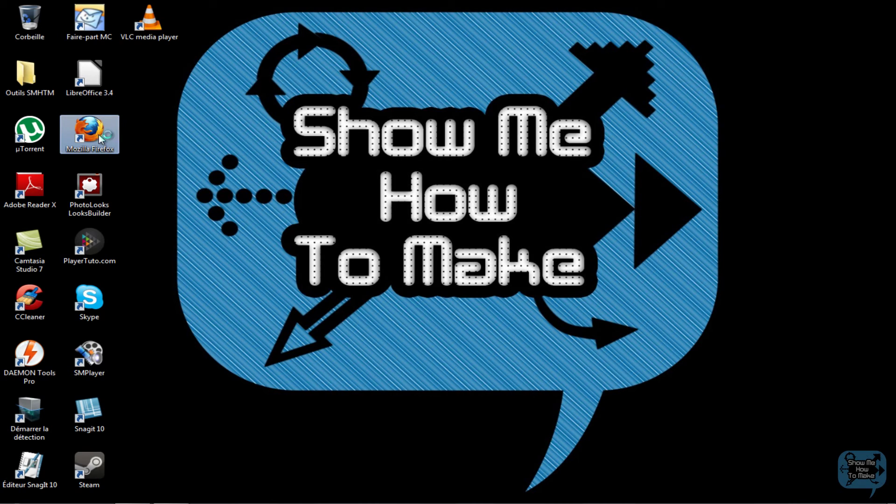